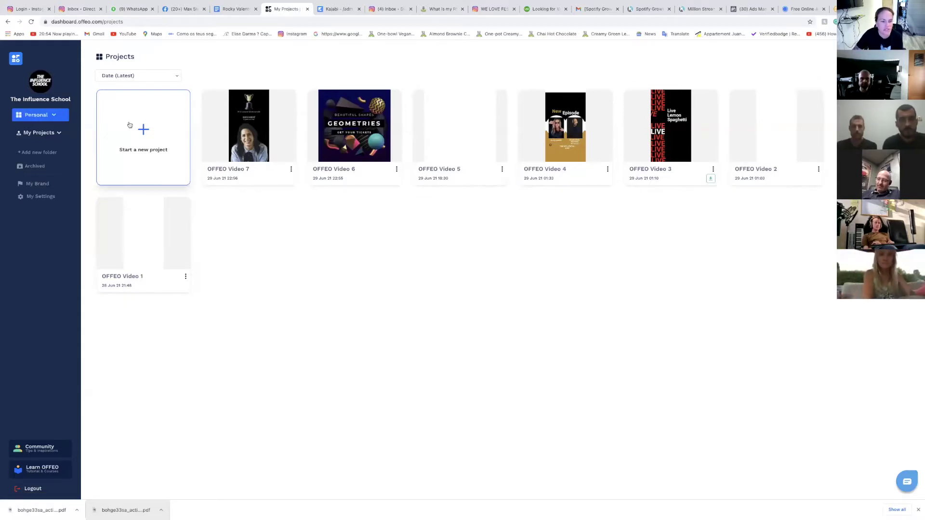
- Start a new project from branded templates in the Social Media Post format and browse template pages 2 and 3
{"action": "left_click", "coordinate": [128, 125]}
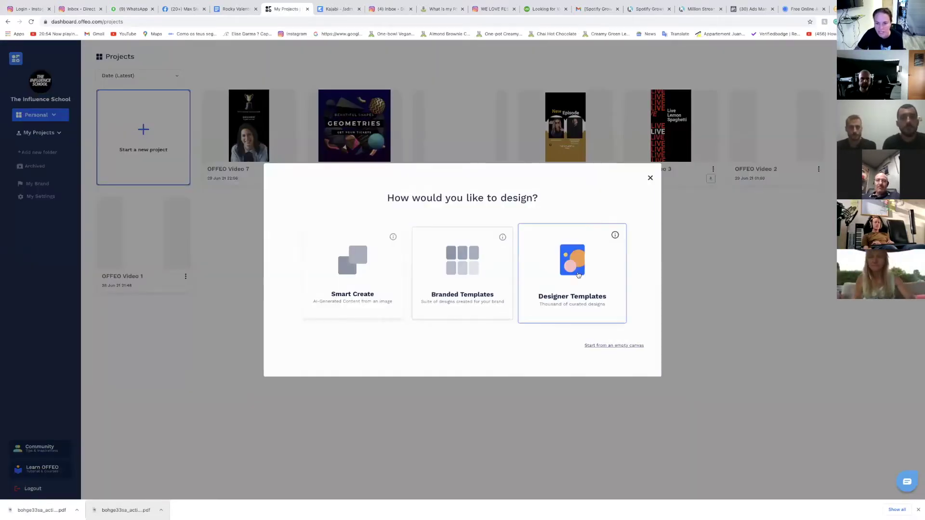
{"action": "left_click", "coordinate": [469, 291]}
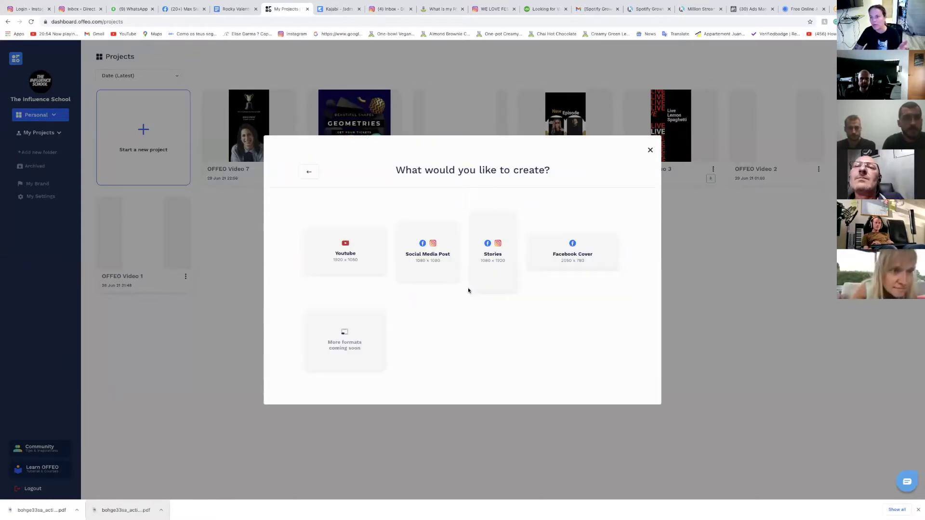
{"action": "left_click", "coordinate": [433, 271]}
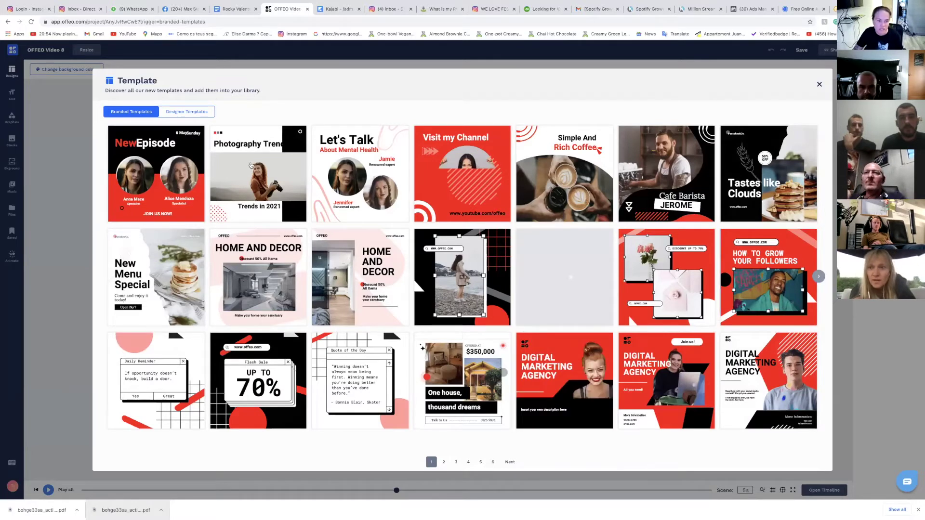
{"action": "left_click", "coordinate": [444, 463]}
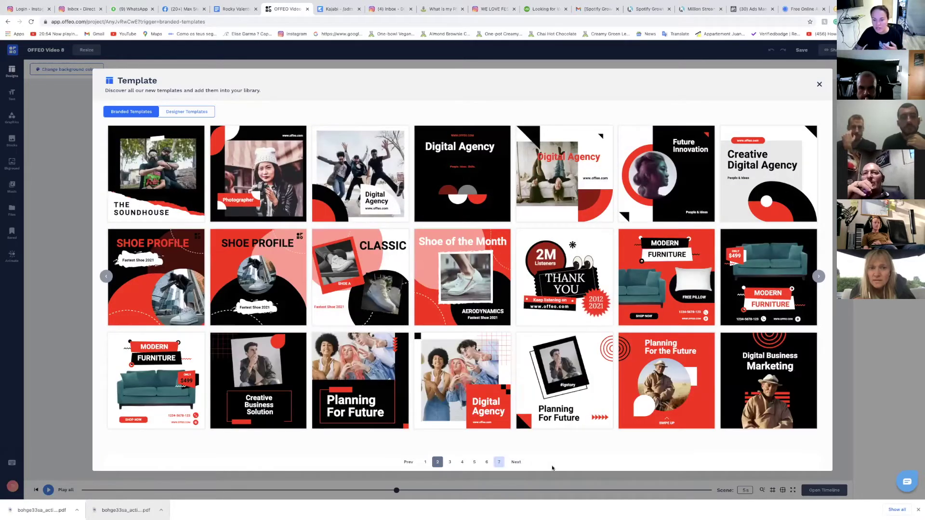
{"action": "left_click", "coordinate": [450, 463]}
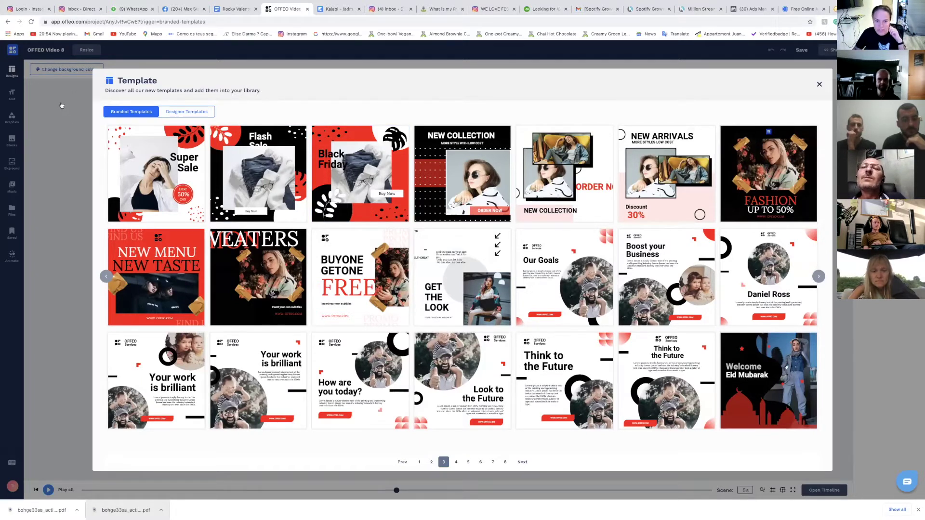
- Search Google for "flick hashtags", open the Flick Instagram hashtag tool's website and log in to the account
{"action": "left_click", "coordinate": [196, 21]}
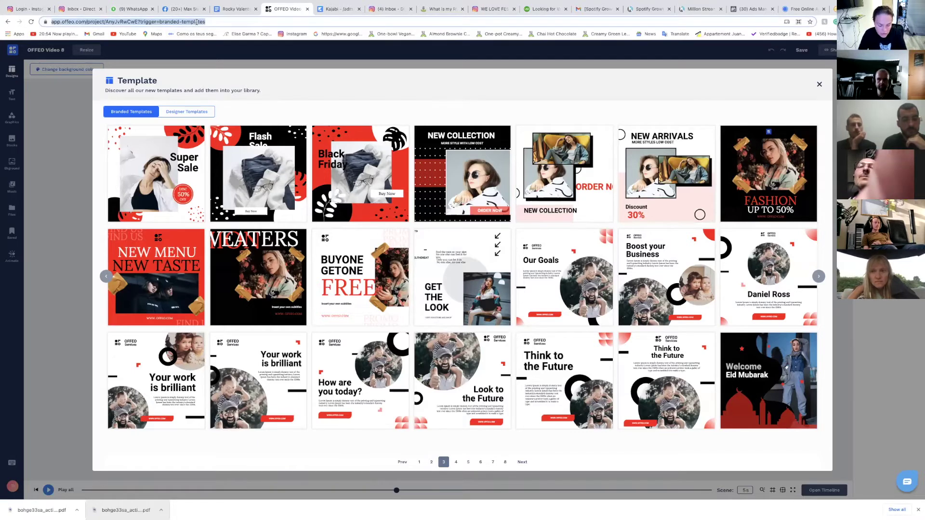
{"action": "type", "text": "flik"}
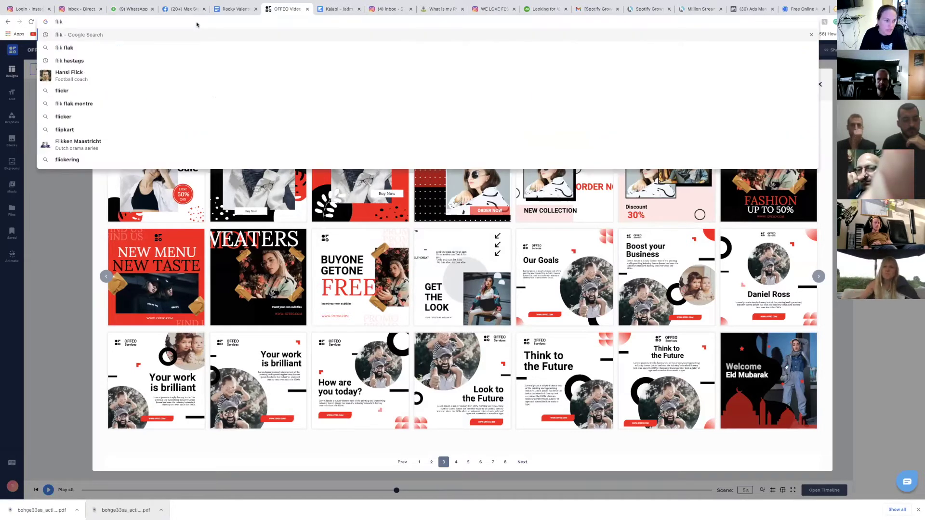
{"action": "type", "text": " hastags"}
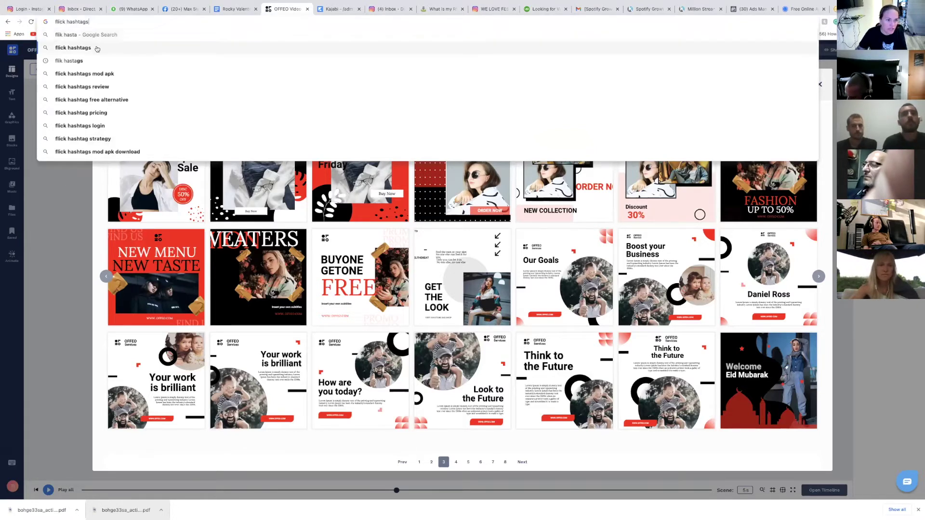
{"action": "left_click", "coordinate": [96, 48]}
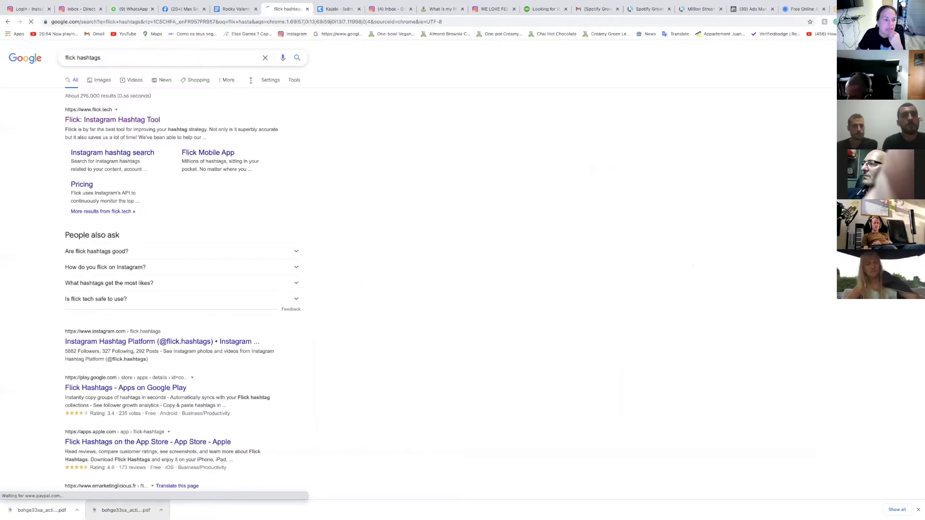
{"action": "left_click", "coordinate": [147, 120]}
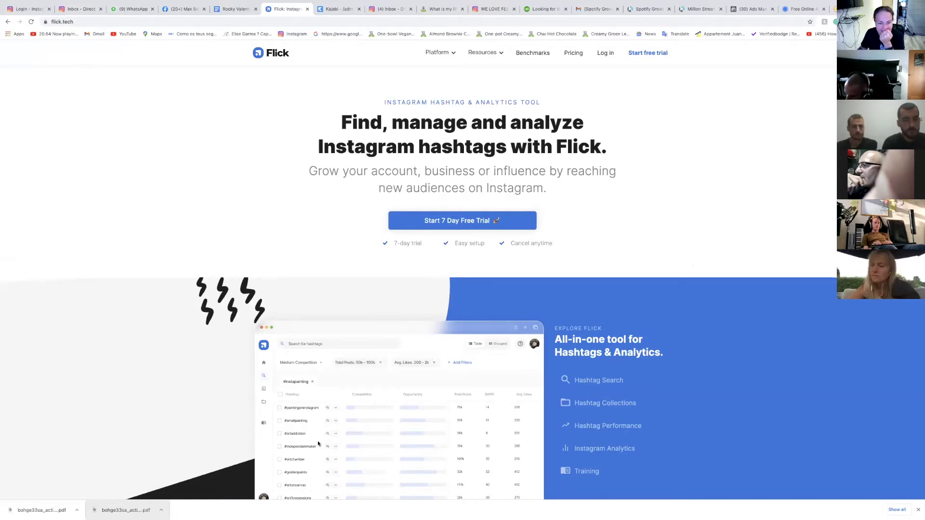
{"action": "left_click", "coordinate": [606, 54]}
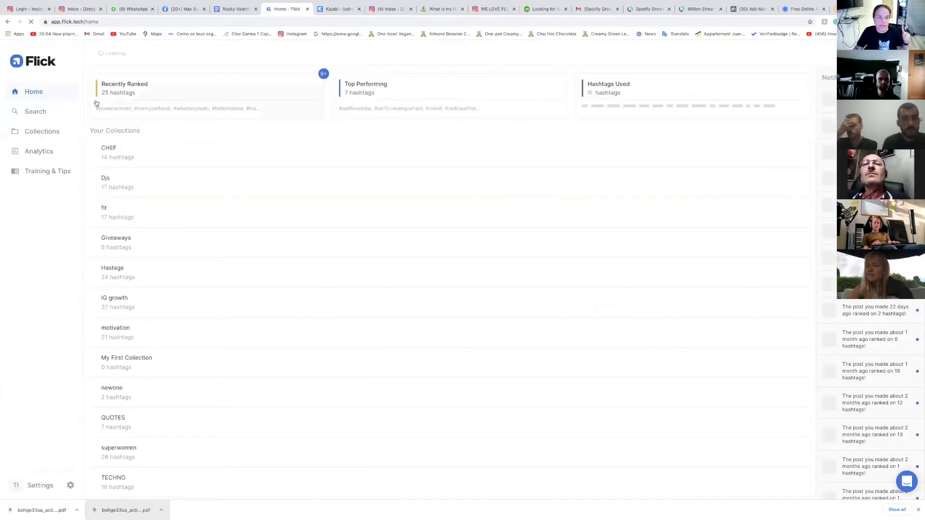
- Search Flick for hashtags related to "technomusic"
{"action": "left_click", "coordinate": [42, 112]}
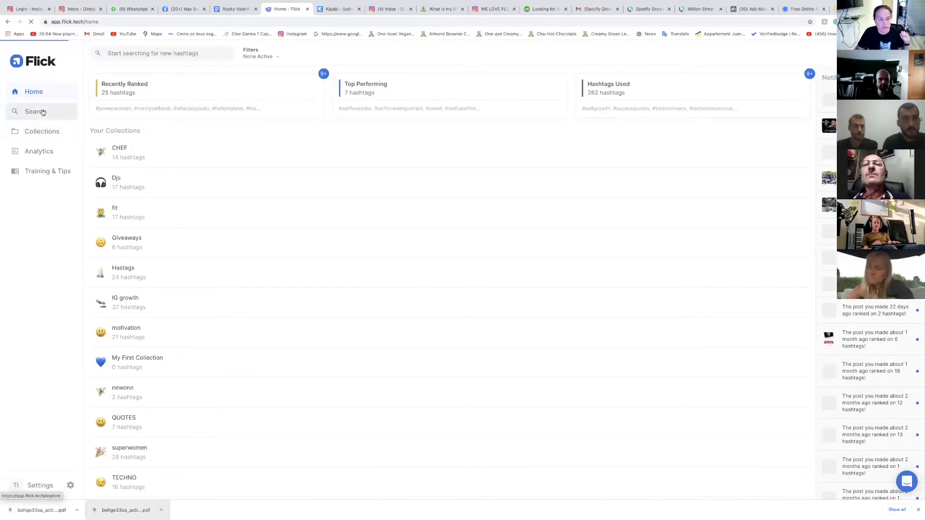
{"action": "left_click", "coordinate": [462, 262]}
{"action": "type", "text": "technomusic"}
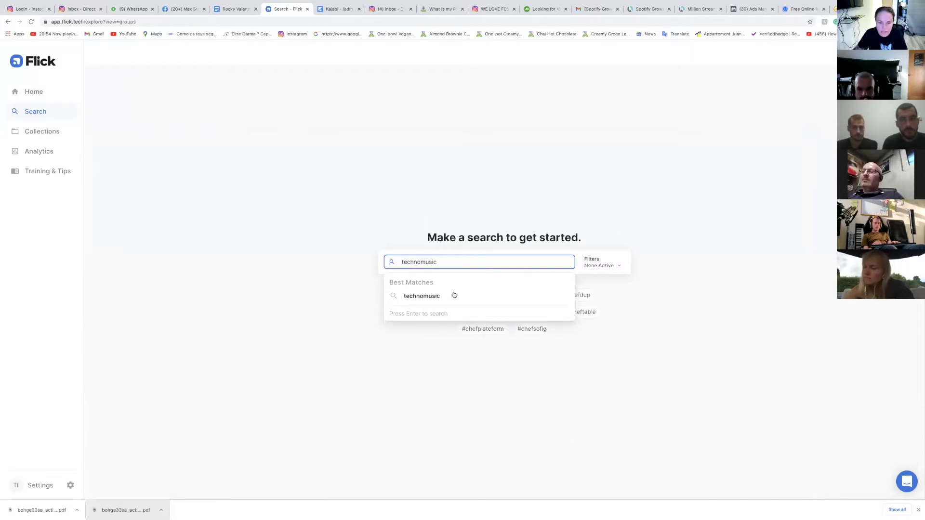
{"action": "left_click", "coordinate": [452, 295]}
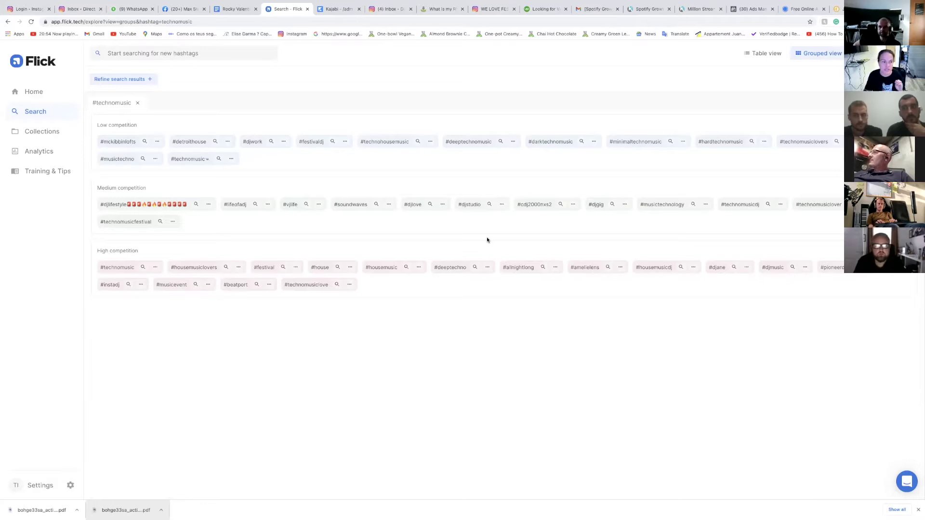
- Return to the Flick home overview and view the Top Performing hashtags collection
{"action": "left_click", "coordinate": [32, 95]}
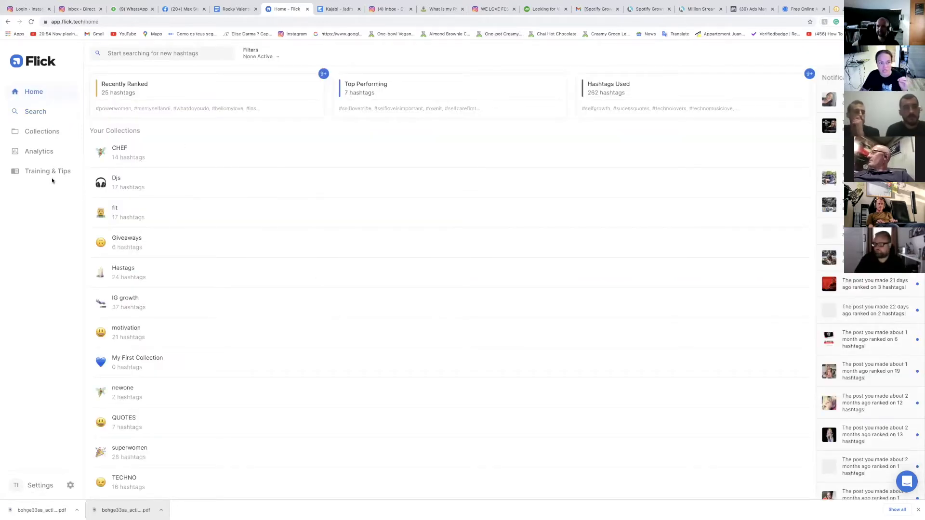
{"action": "left_click", "coordinate": [379, 92]}
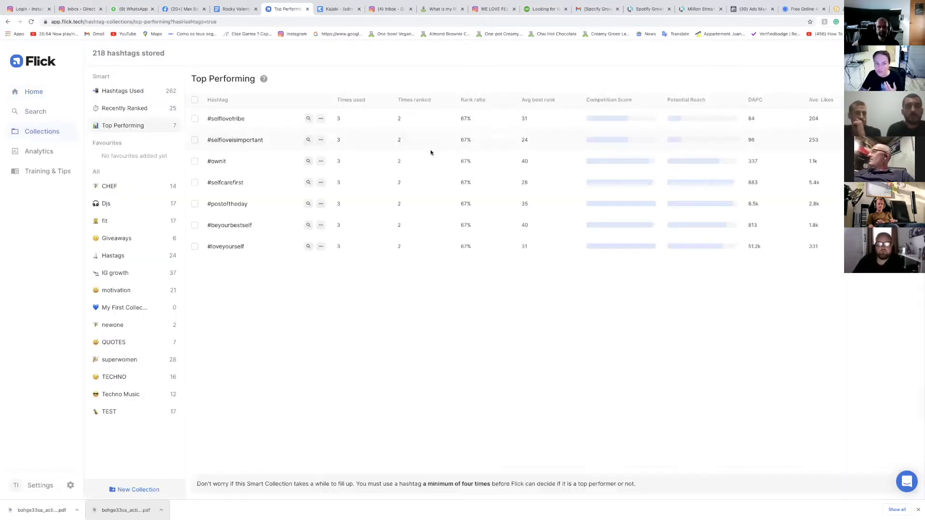
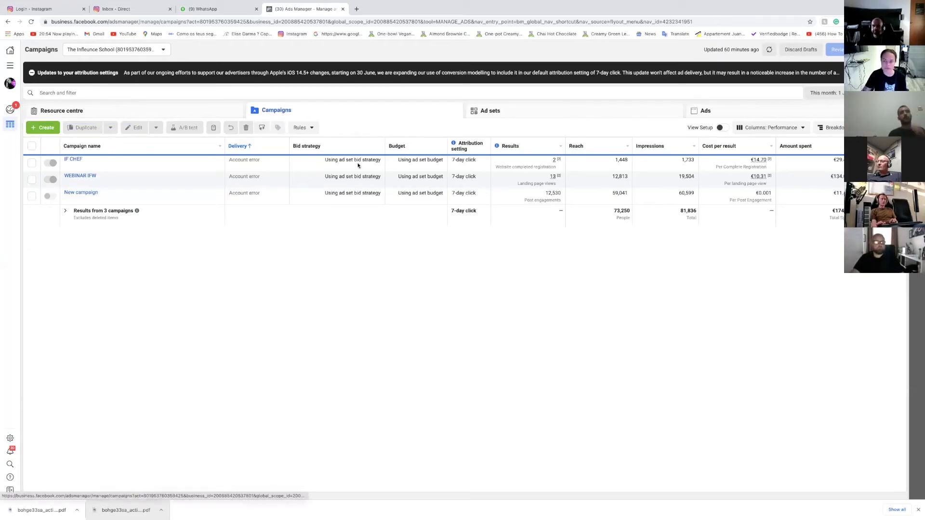
- Create a new ad campaign in Facebook Ads Manager with Traffic as the campaign objective
{"action": "left_click", "coordinate": [42, 128]}
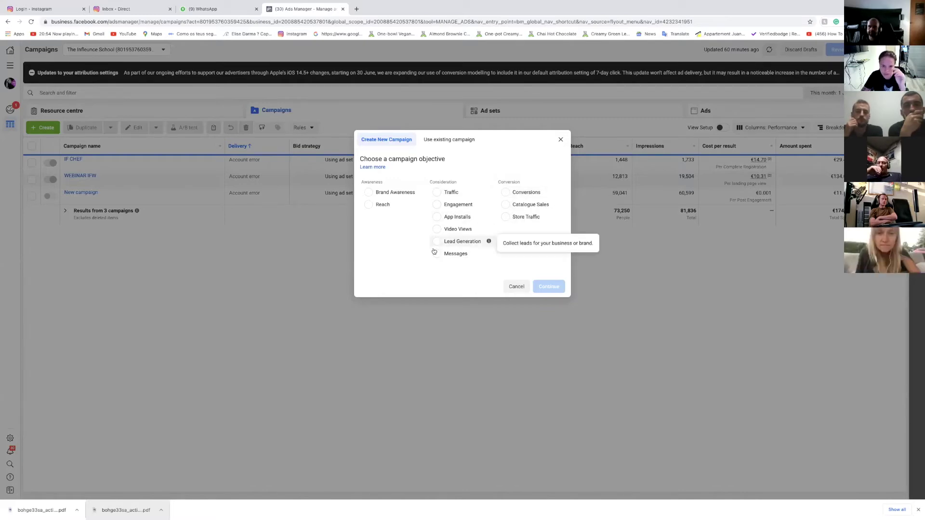
{"action": "left_click", "coordinate": [448, 193]}
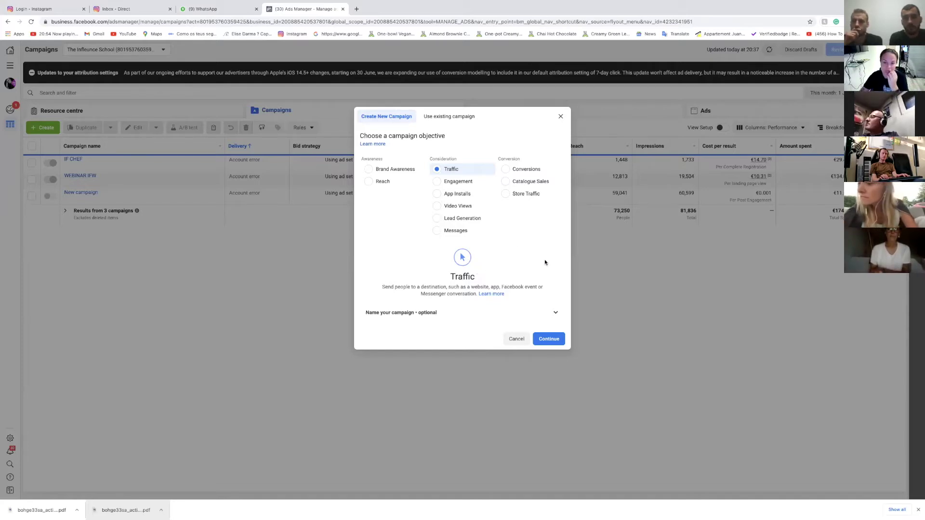
{"action": "left_click", "coordinate": [548, 338]}
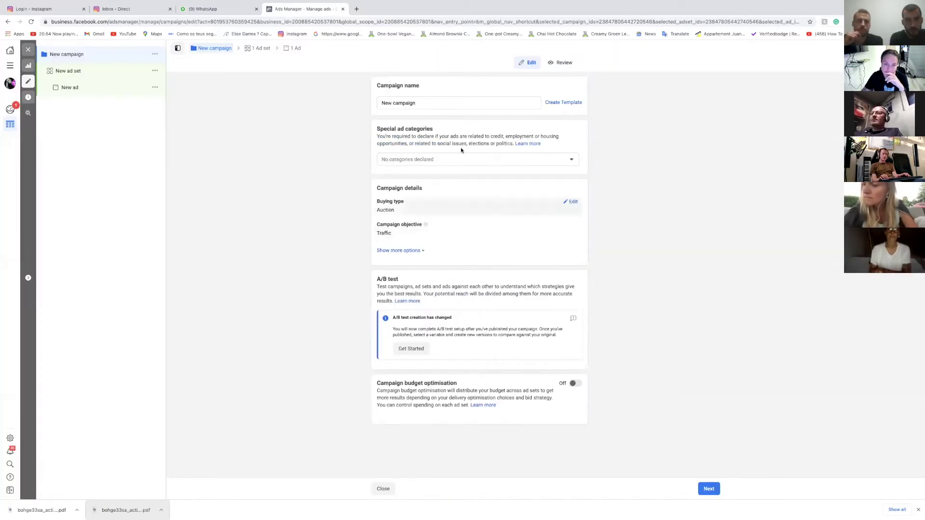
- Name the campaign "Spotify playlist" and continue to the ad set settings
{"action": "triple_click", "coordinate": [441, 103]}
{"action": "type", "text": "s"}
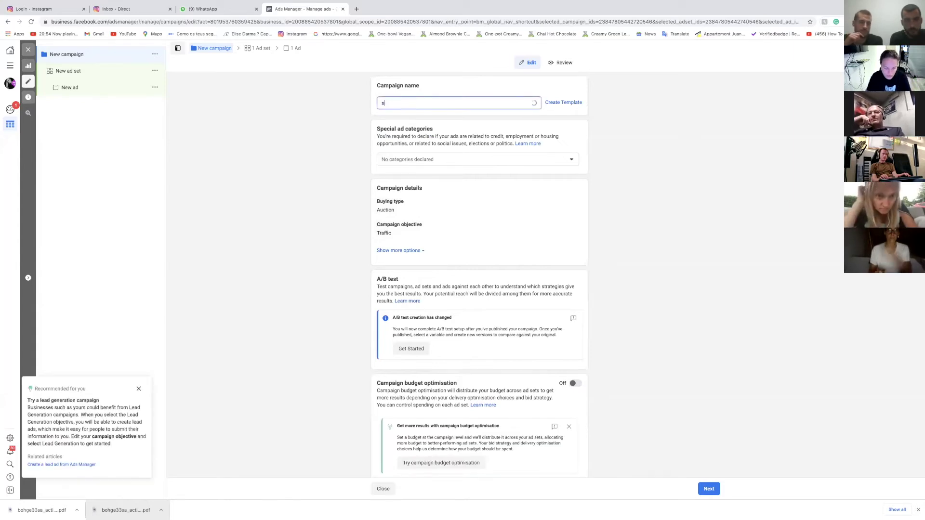
{"action": "type", "text": "potify p"}
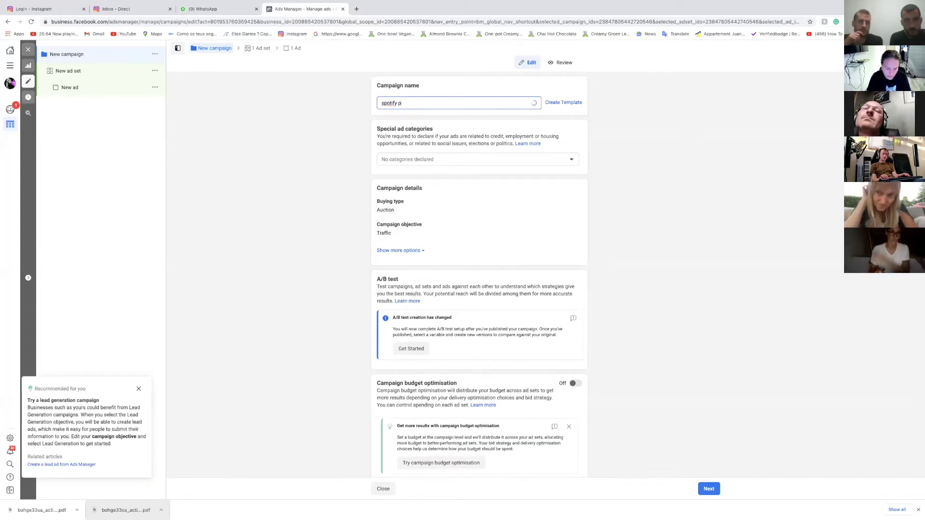
{"action": "type", "text": "laylist"}
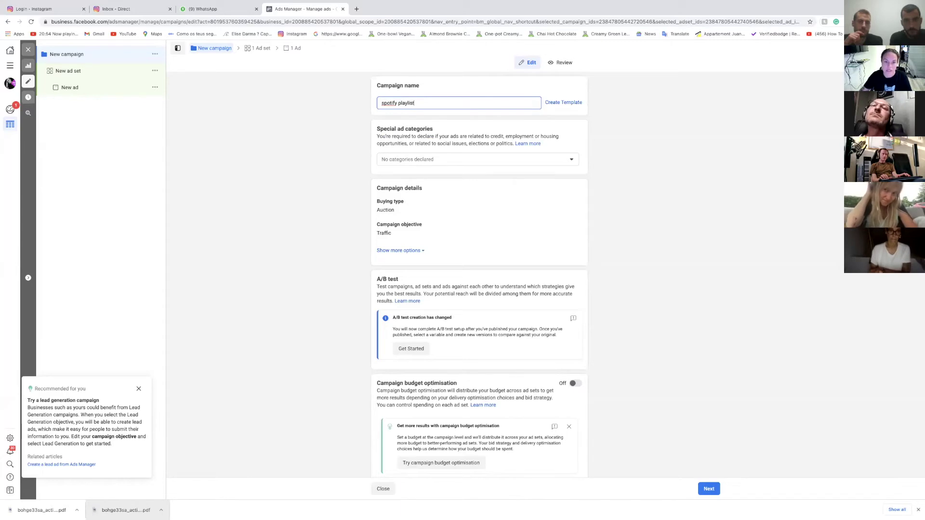
{"action": "right_click", "coordinate": [391, 103]}
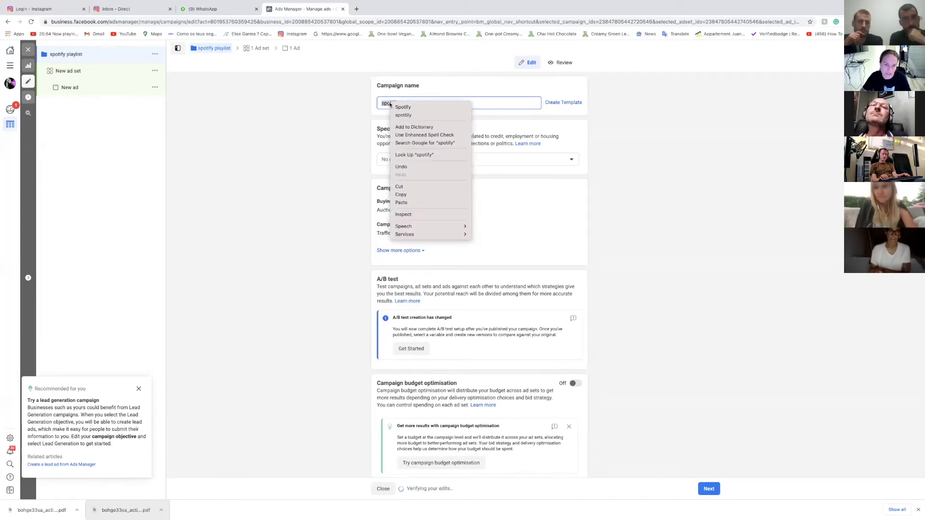
{"action": "left_click", "coordinate": [408, 112]}
{"action": "scroll", "coordinate": [686, 427], "scroll_direction": "down", "scroll_amount": 1}
{"action": "left_click", "coordinate": [709, 488]}
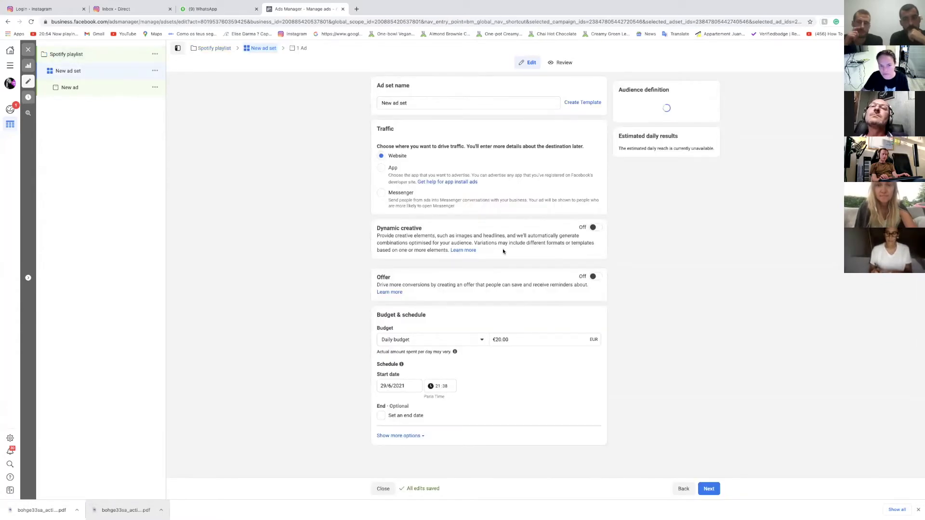
- Set the ad set's daily budget to €5.00
{"action": "scroll", "coordinate": [510, 262], "scroll_direction": "down", "scroll_amount": 3}
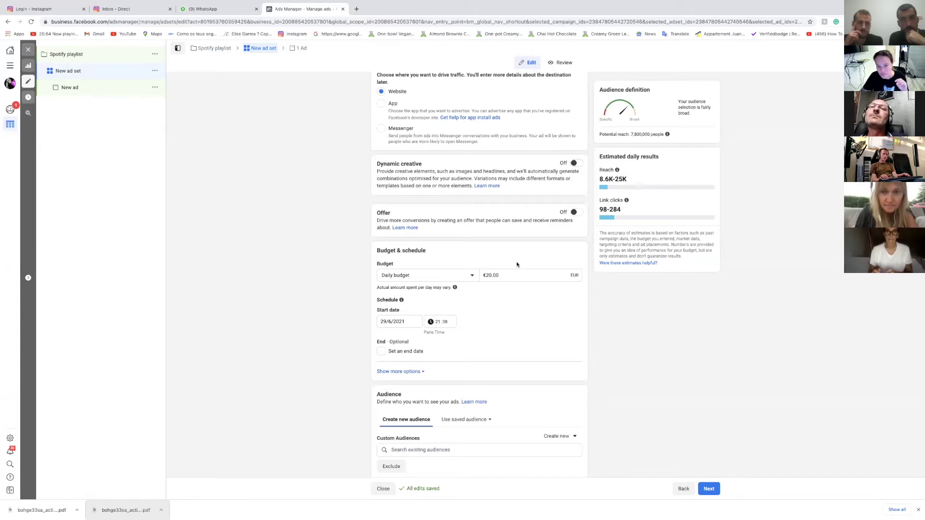
{"action": "double_click", "coordinate": [505, 274]}
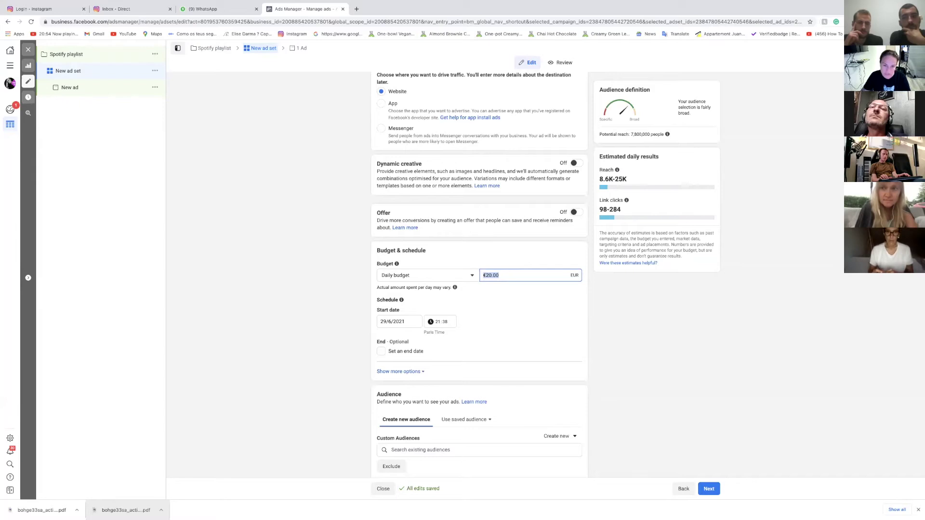
{"action": "type", "text": "5"}
{"action": "left_click", "coordinate": [571, 344]}
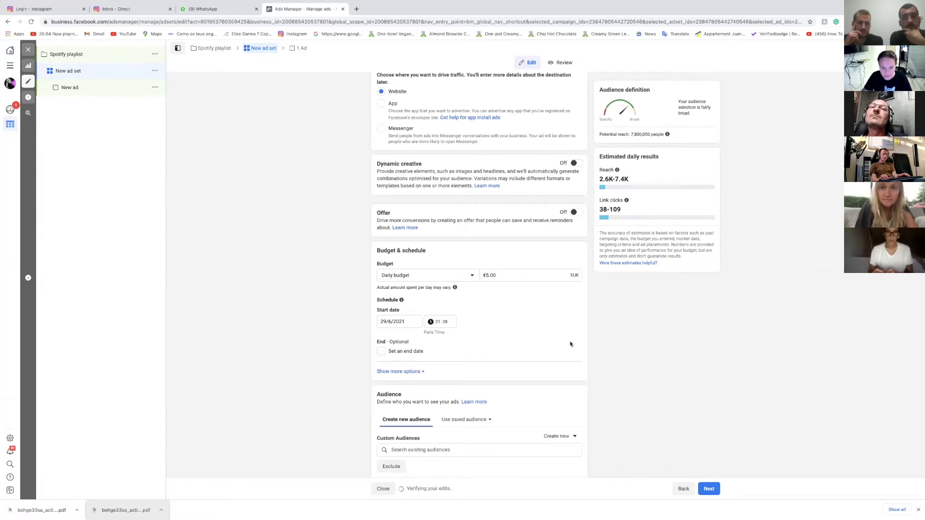
- Remove Portugal from the audience locations and open the location search for a new entry
{"action": "scroll", "coordinate": [570, 344], "scroll_direction": "down", "scroll_amount": 4}
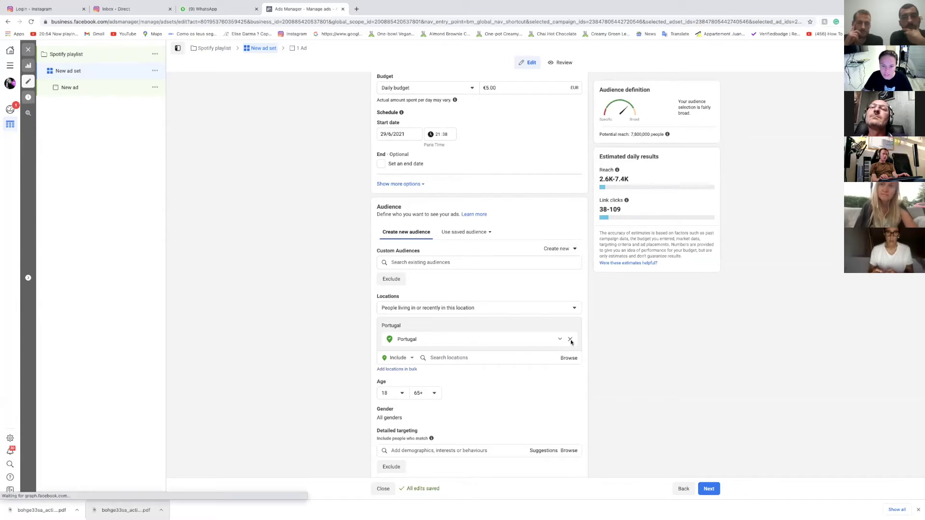
{"action": "left_click", "coordinate": [570, 340]}
{"action": "left_click", "coordinate": [514, 349]}
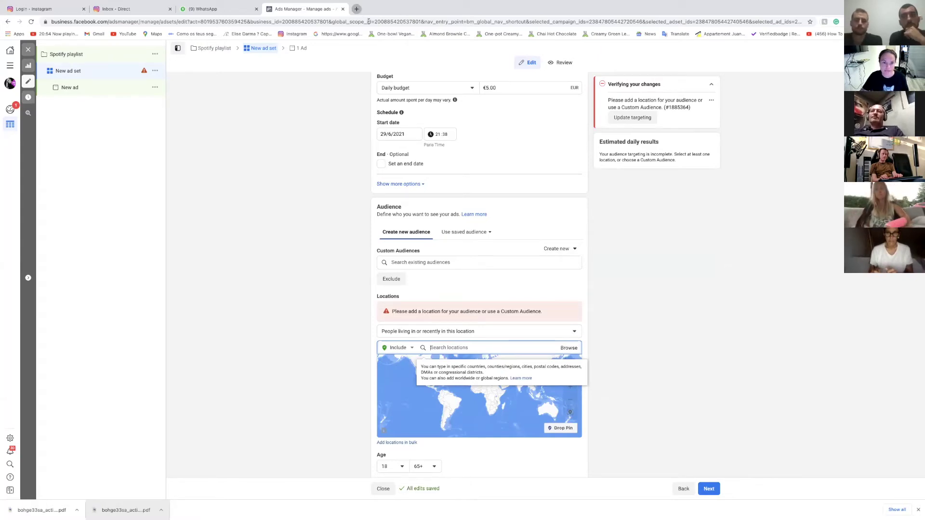
- Search Google in a new tab for "spotify countrys 2021" and open Spotify's support article on where the service is available
{"action": "key", "text": "ctrl+t"}
{"action": "type", "text": "spotify coun"}
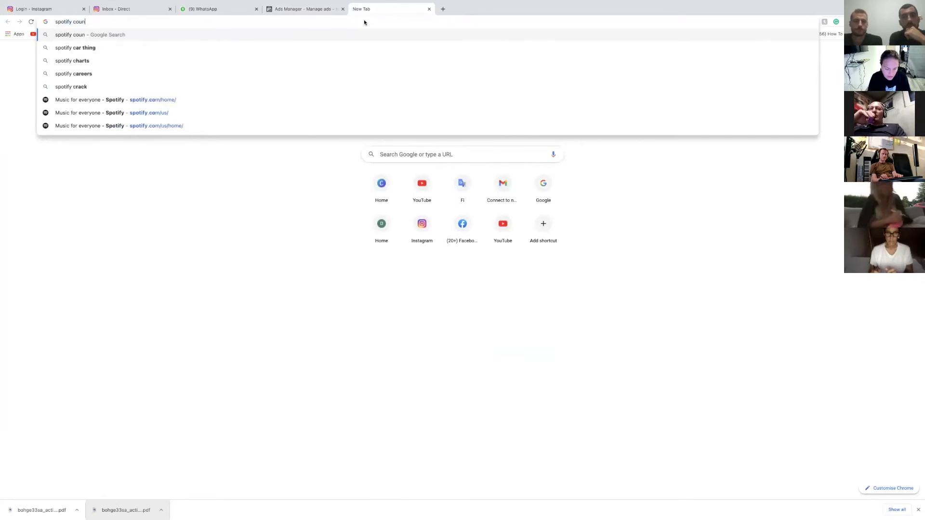
{"action": "type", "text": "trys 202"}
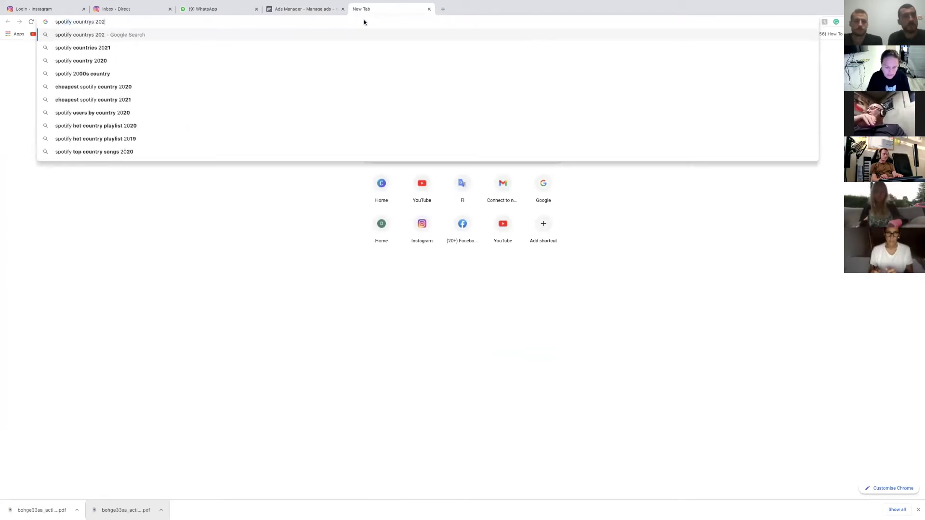
{"action": "type", "text": "1"}
{"action": "key", "text": "Return"}
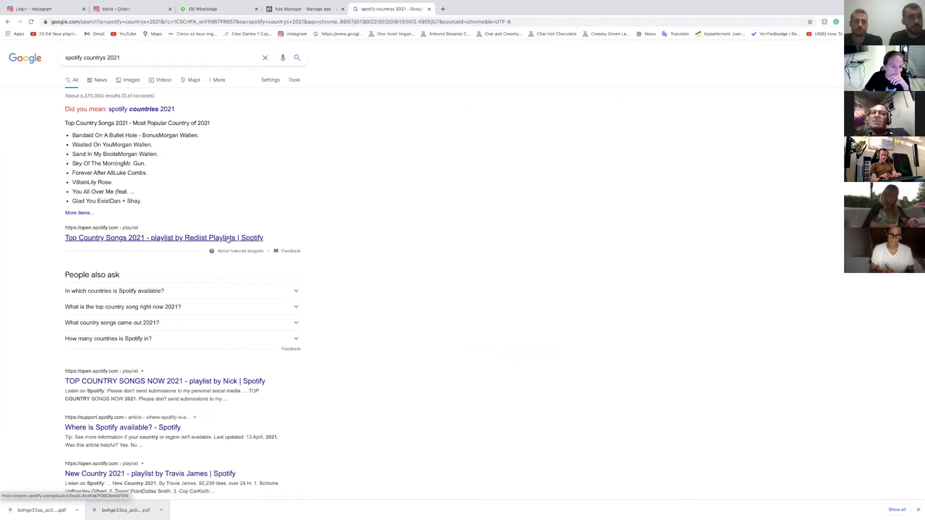
{"action": "left_click", "coordinate": [213, 288]}
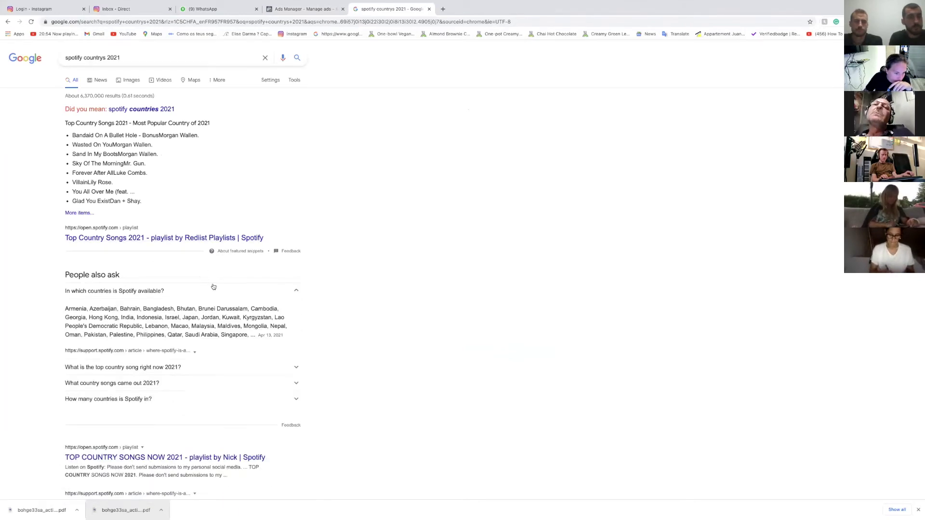
{"action": "left_click", "coordinate": [159, 361]}
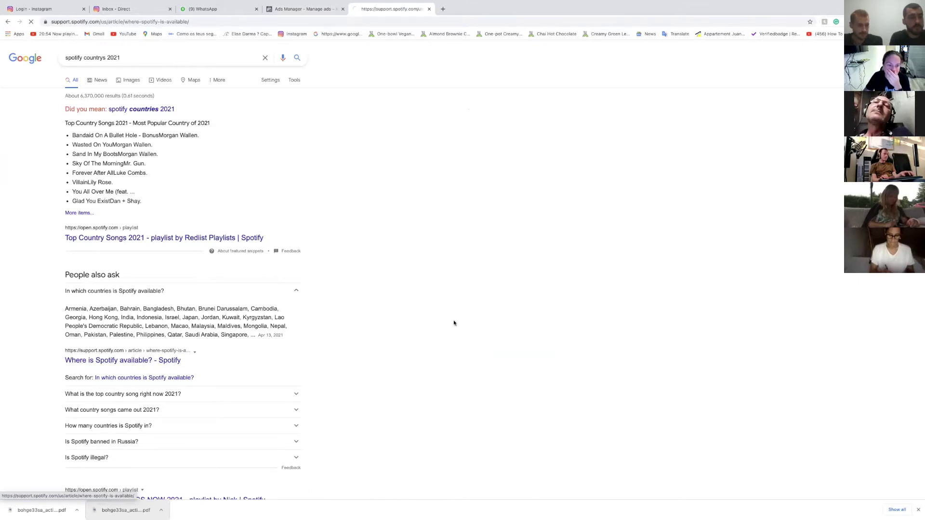
- Copy the African countries from Spotify's availability article and paste them into the ad set's bulk location entry with location type Countries
{"action": "scroll", "coordinate": [576, 314], "scroll_direction": "down", "scroll_amount": 3}
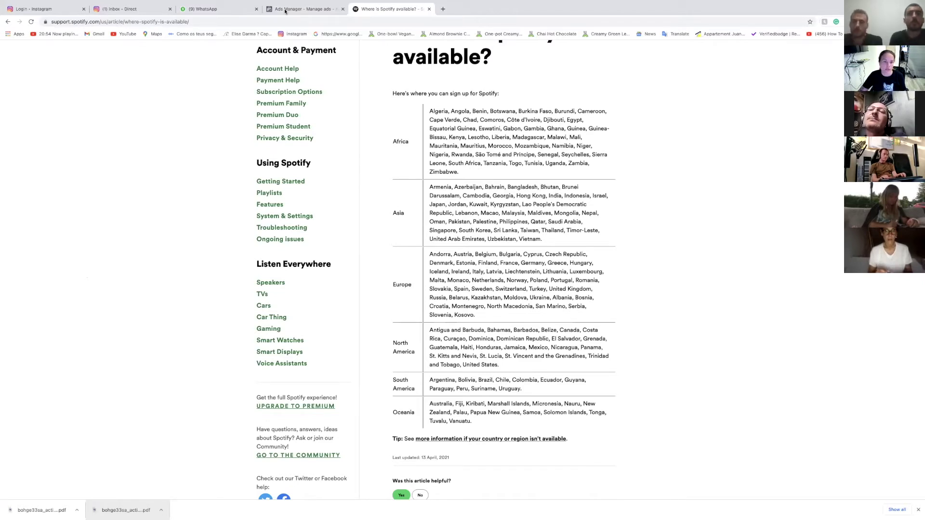
{"action": "left_click_drag", "start_coordinate": [467, 173], "coordinate": [425, 113]}
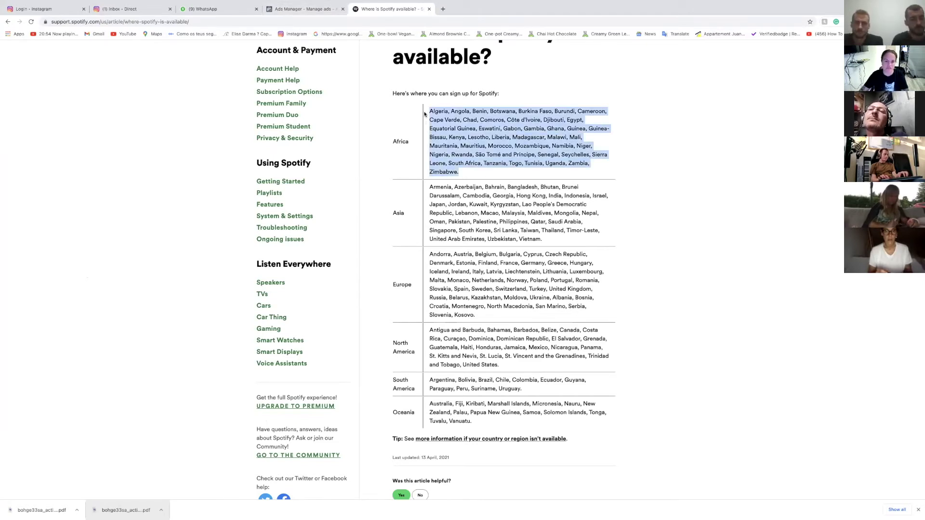
{"action": "left_click", "coordinate": [303, 9]}
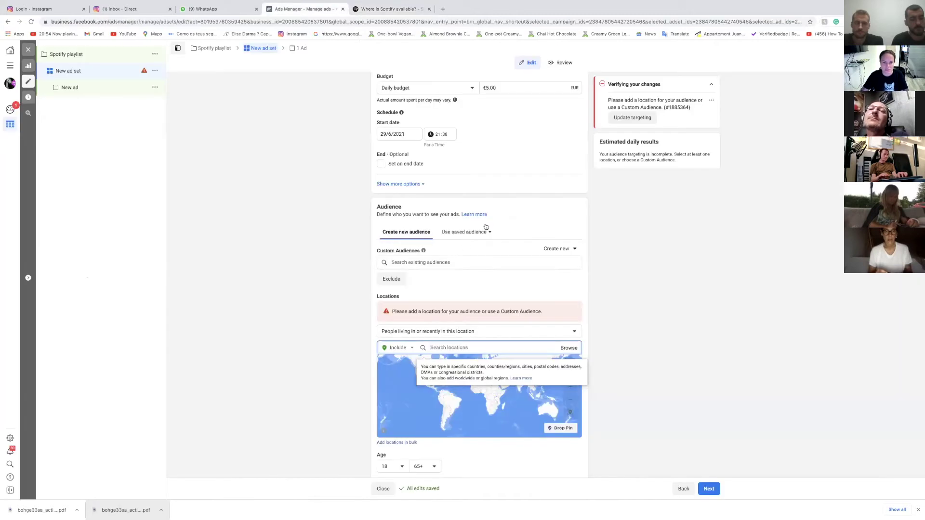
{"action": "scroll", "coordinate": [482, 193], "scroll_direction": "up", "scroll_amount": 1}
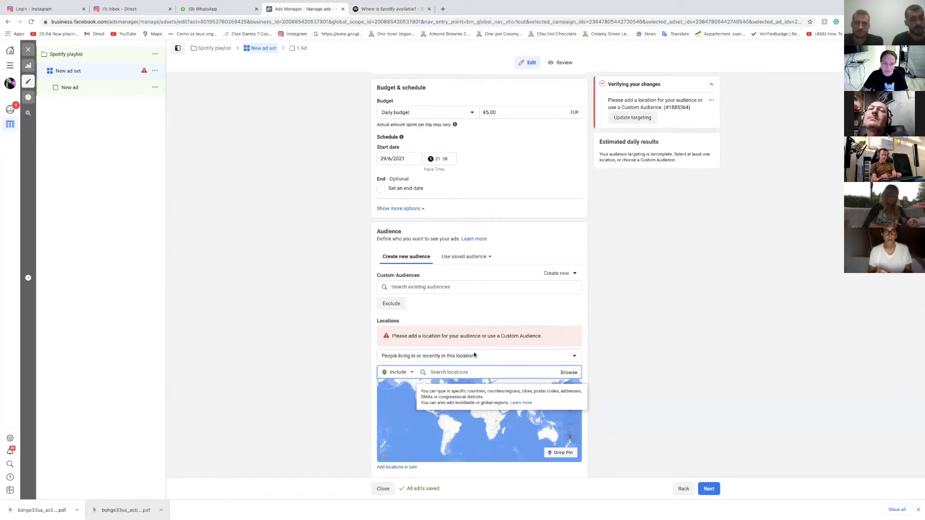
{"action": "left_click", "coordinate": [397, 467]}
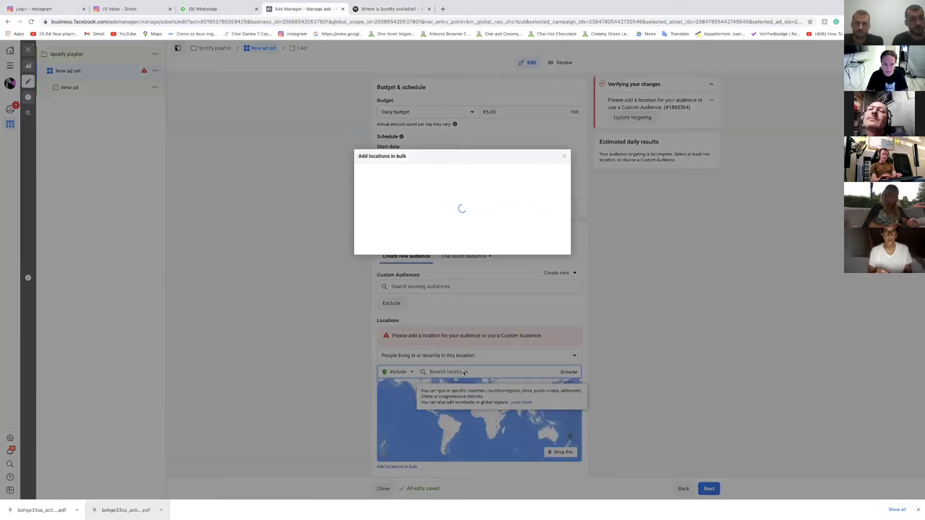
{"action": "left_click", "coordinate": [408, 207]}
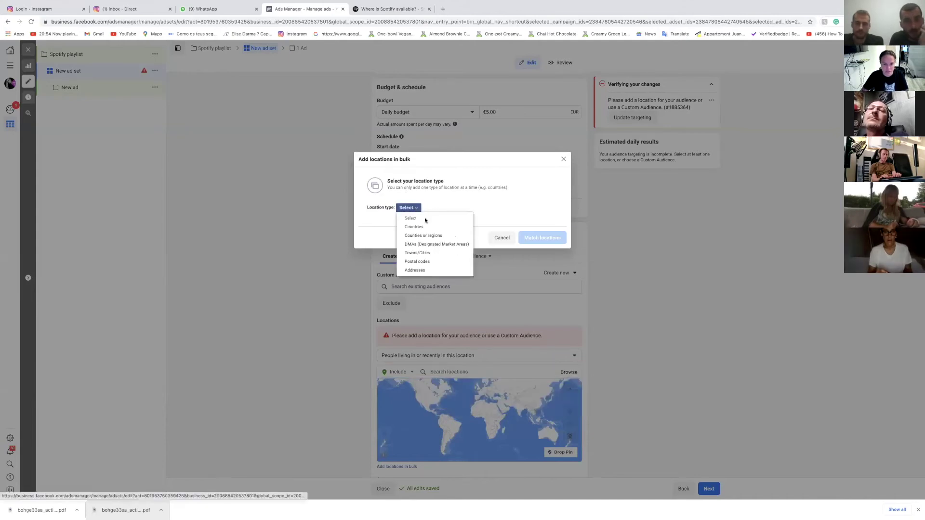
{"action": "left_click", "coordinate": [425, 226]}
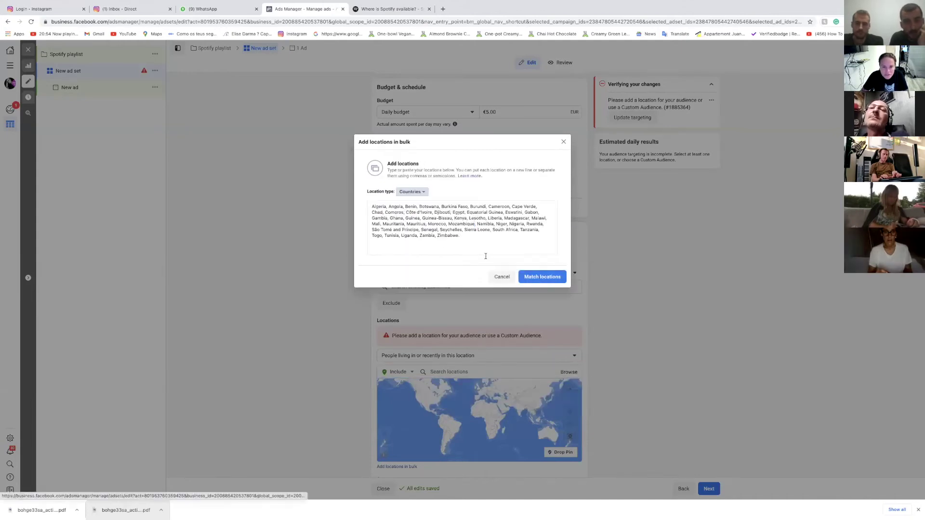
- Match the pasted African countries, review the list through Zimbabwe and add all of them to the audience locations
{"action": "left_click", "coordinate": [540, 278]}
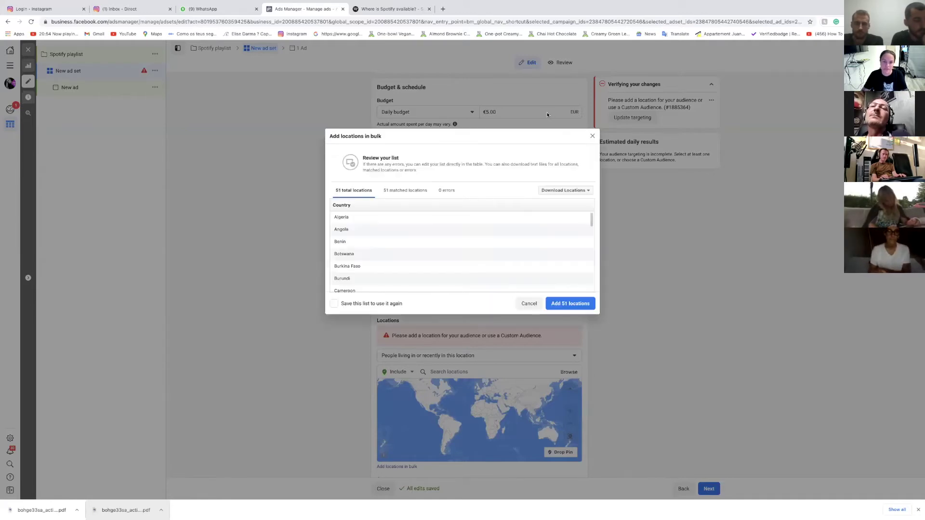
{"action": "scroll", "coordinate": [543, 250], "scroll_direction": "down", "scroll_amount": 4}
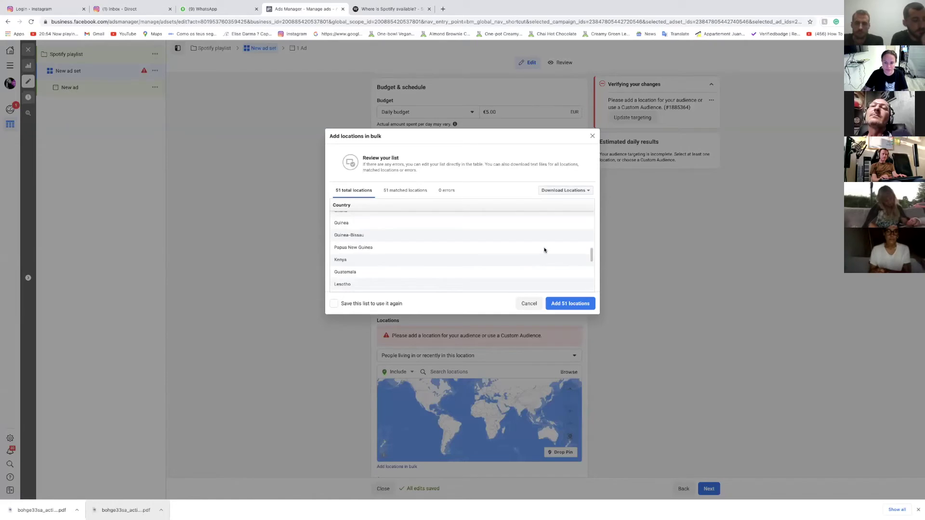
{"action": "scroll", "coordinate": [543, 249], "scroll_direction": "down", "scroll_amount": 5}
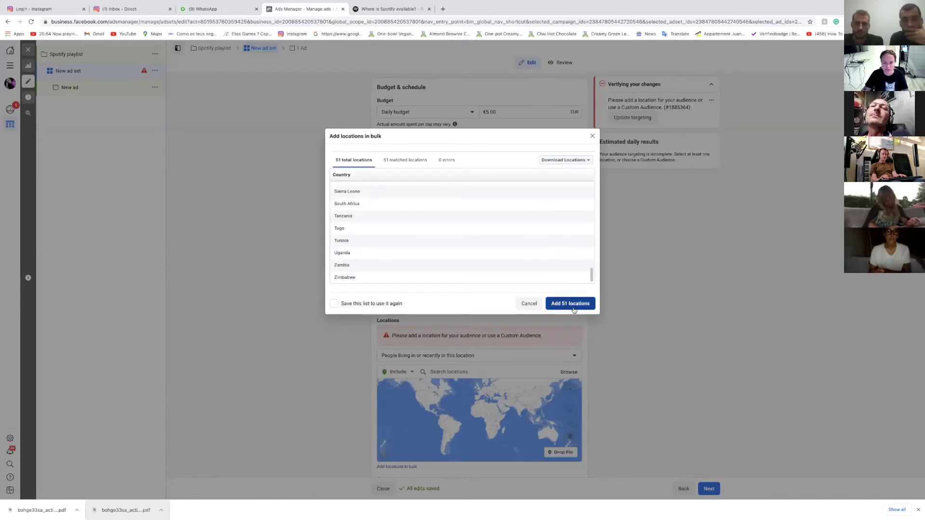
{"action": "left_click", "coordinate": [570, 303]}
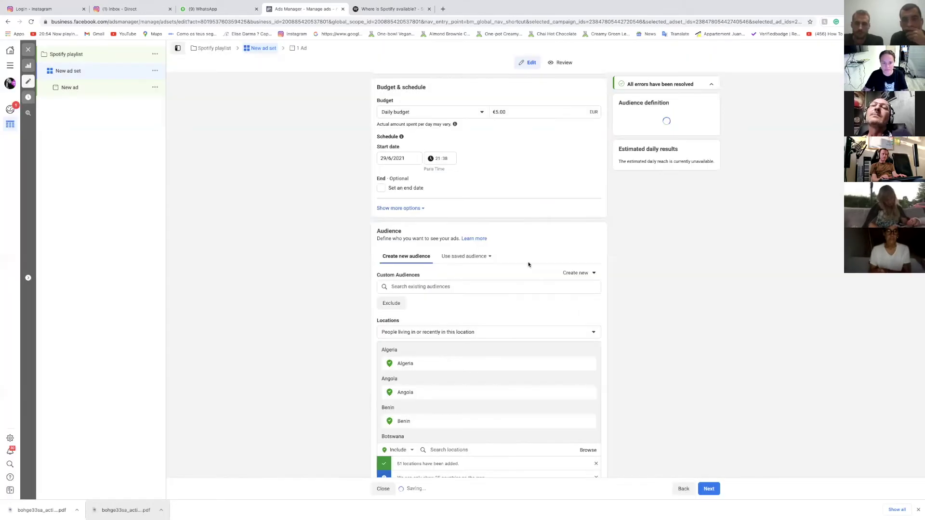
- Copy the Asian country list from Spotify's availability article and return to the ad set in Ads Manager
{"action": "left_click", "coordinate": [380, 13]}
{"action": "left_click_drag", "start_coordinate": [546, 241], "coordinate": [430, 186]}
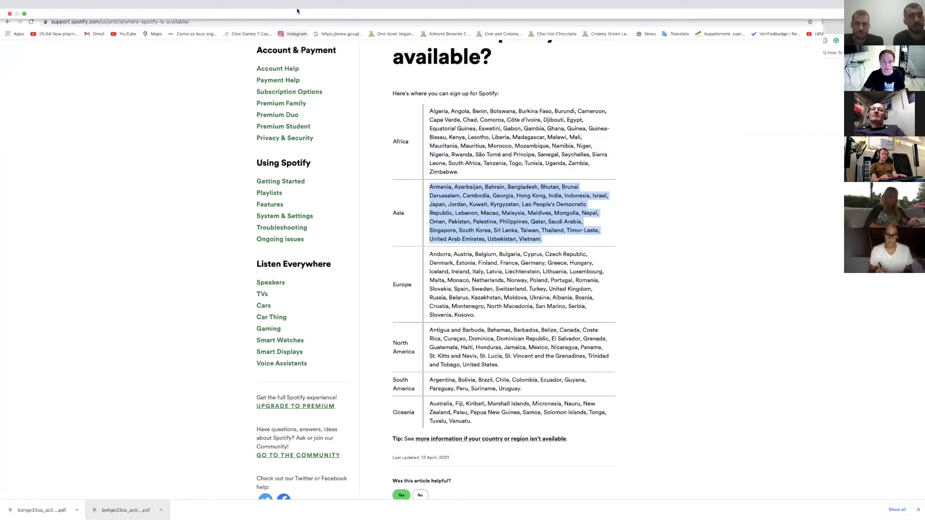
{"action": "left_click", "coordinate": [304, 29]}
{"action": "left_click", "coordinate": [445, 332]}
{"action": "left_click", "coordinate": [452, 295]}
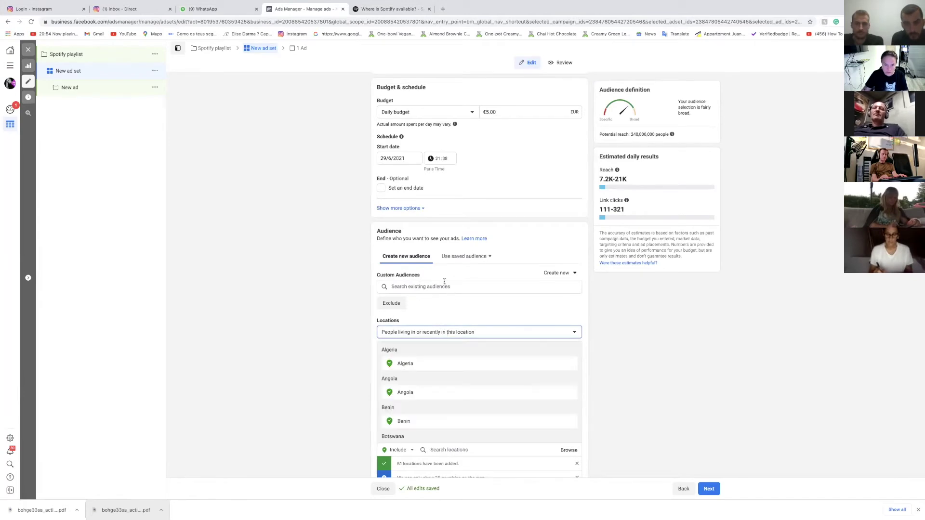
- Open the bulk location entry for the audience and paste the Asian countries with location type Countries
{"action": "scroll", "coordinate": [460, 337], "scroll_direction": "down", "scroll_amount": 3}
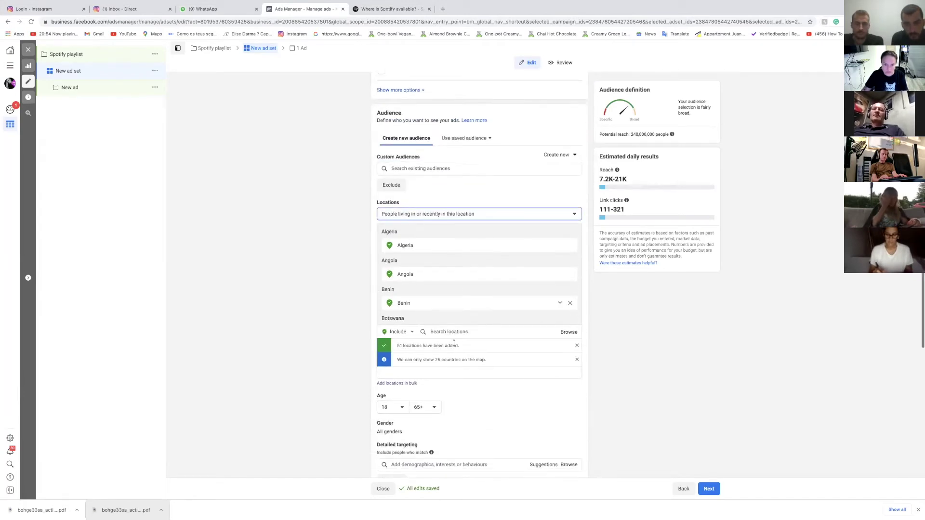
{"action": "left_click", "coordinate": [456, 340]}
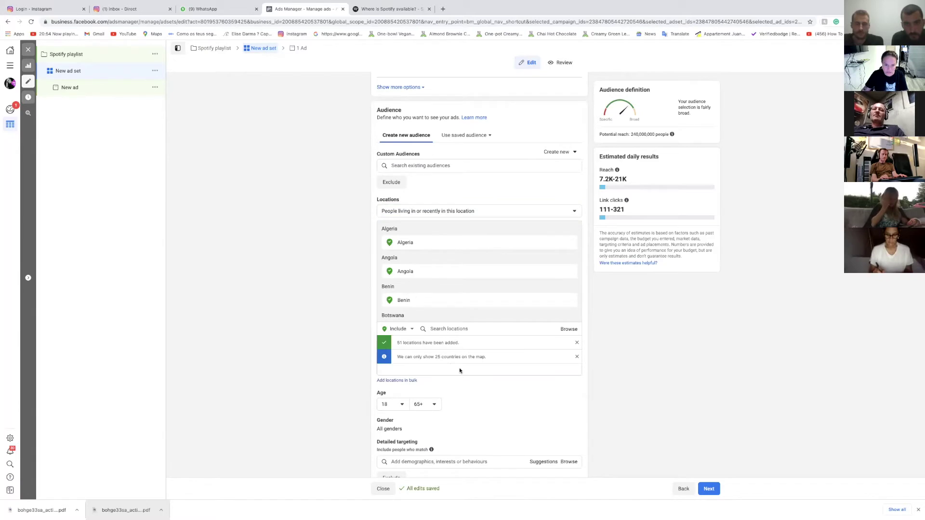
{"action": "left_click", "coordinate": [449, 329]}
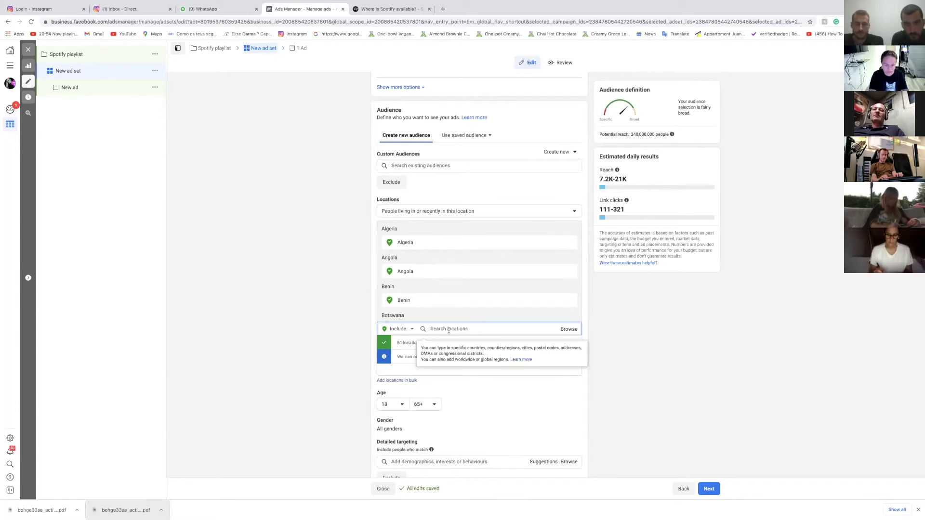
{"action": "left_click", "coordinate": [396, 380]}
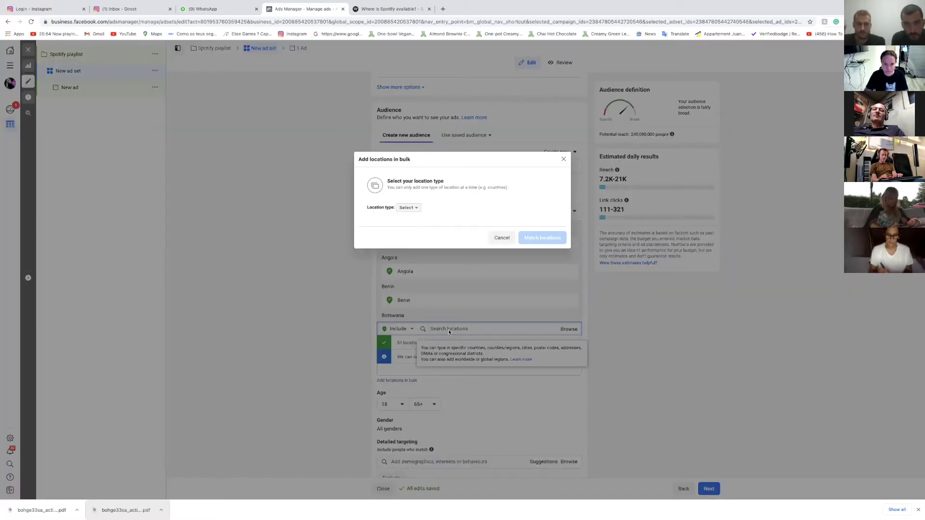
{"action": "left_click", "coordinate": [407, 207]}
{"action": "left_click", "coordinate": [414, 226]}
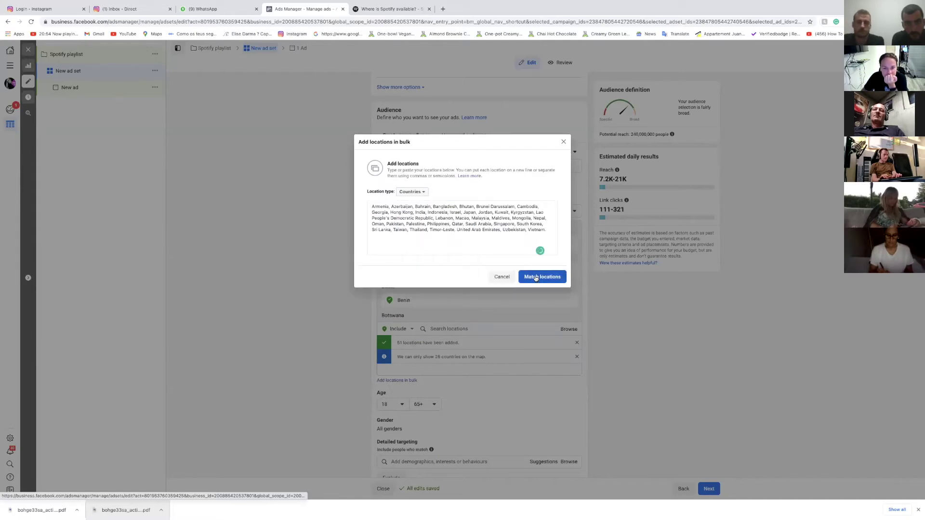
- Match the pasted Asian countries and add the matched ones to the audience locations
{"action": "left_click", "coordinate": [535, 275]}
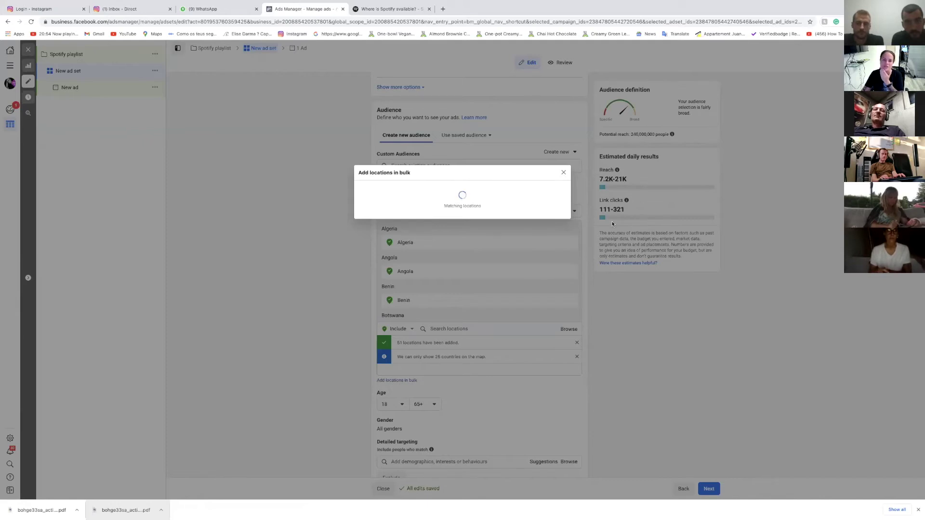
{"action": "left_click", "coordinate": [391, 9]}
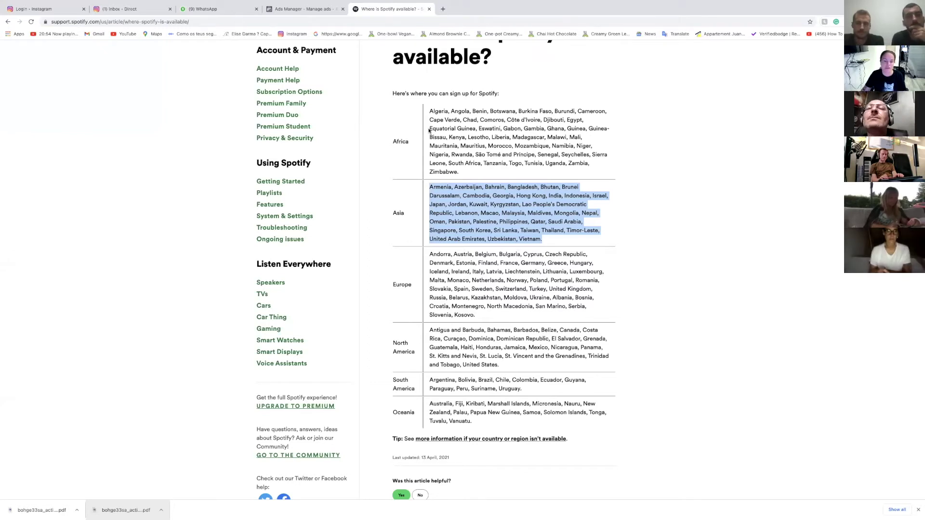
{"action": "left_click", "coordinate": [280, 8]}
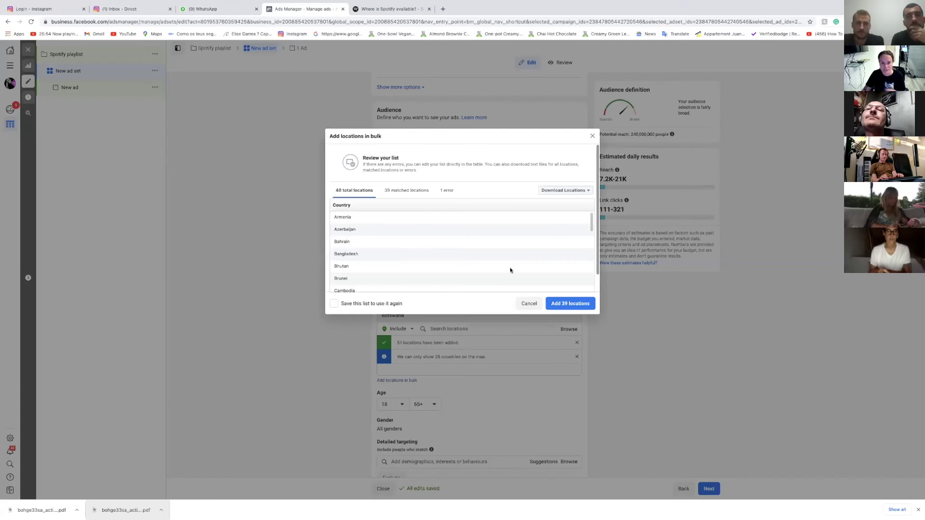
{"action": "left_click", "coordinate": [575, 304]}
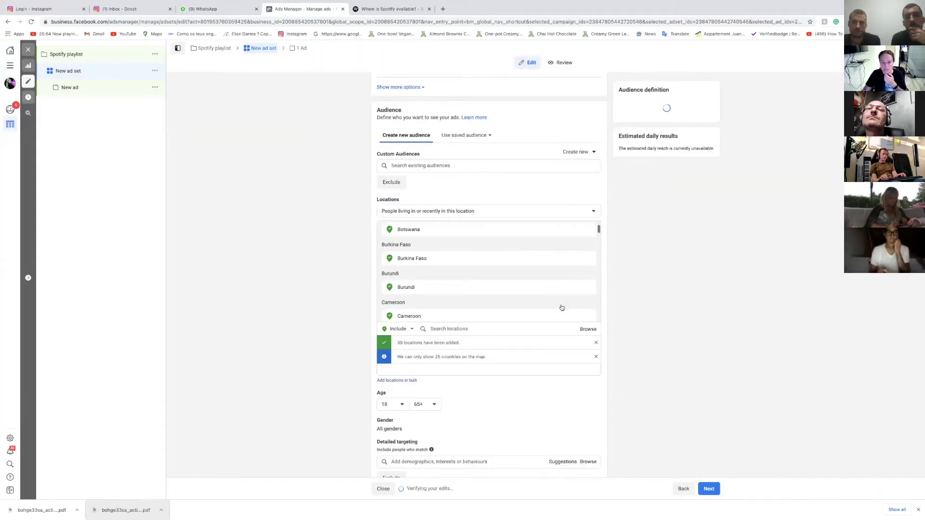
- Set the audience's age range to a maximum of 44 and a minimum of 20
{"action": "scroll", "coordinate": [545, 388], "scroll_direction": "down", "scroll_amount": 4}
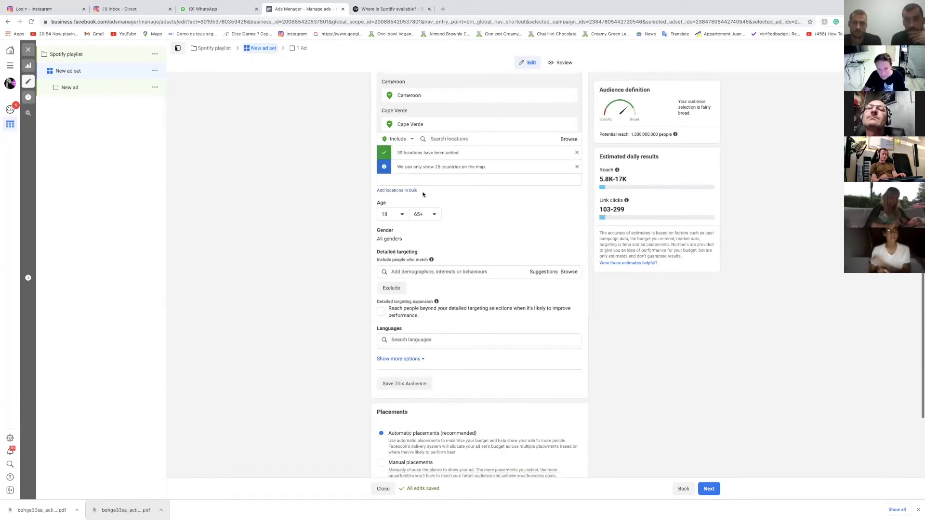
{"action": "left_click", "coordinate": [398, 215]}
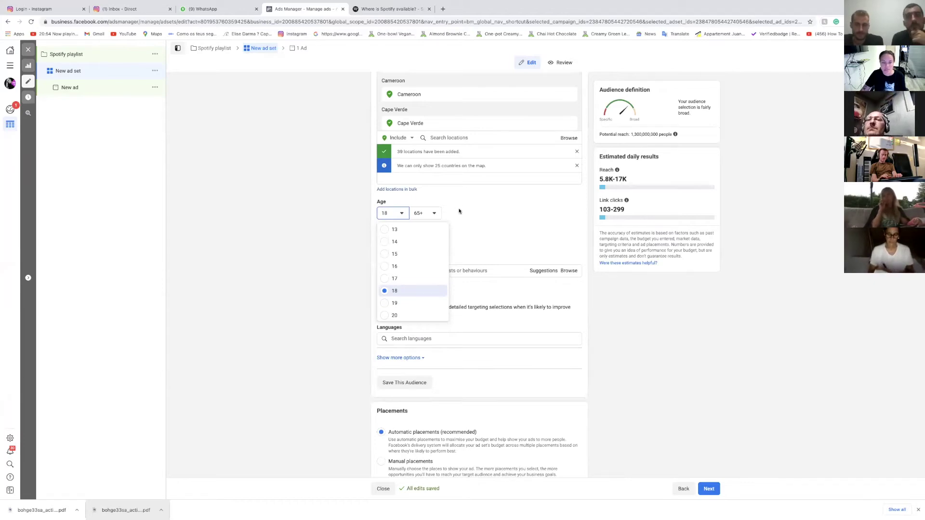
{"action": "left_click", "coordinate": [428, 215]}
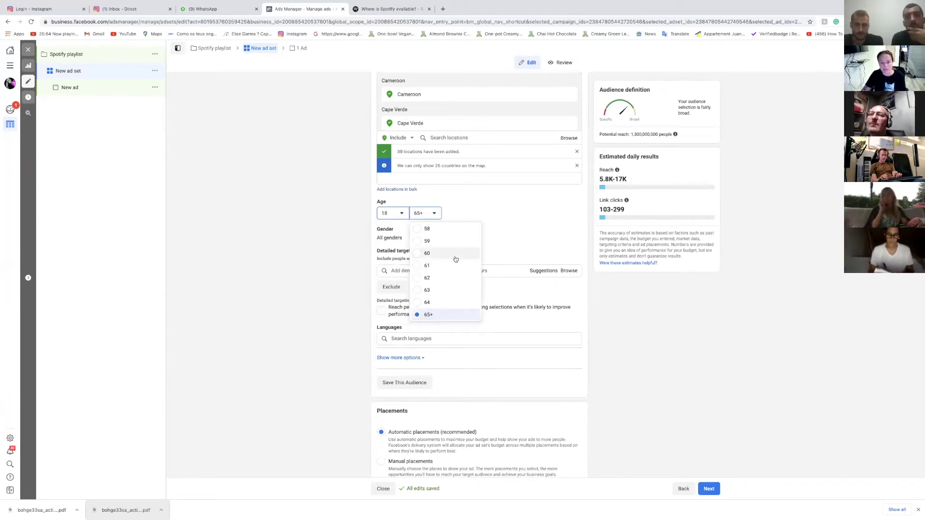
{"action": "scroll", "coordinate": [455, 259], "scroll_direction": "up", "scroll_amount": 3}
{"action": "scroll", "coordinate": [455, 260], "scroll_direction": "up", "scroll_amount": 3}
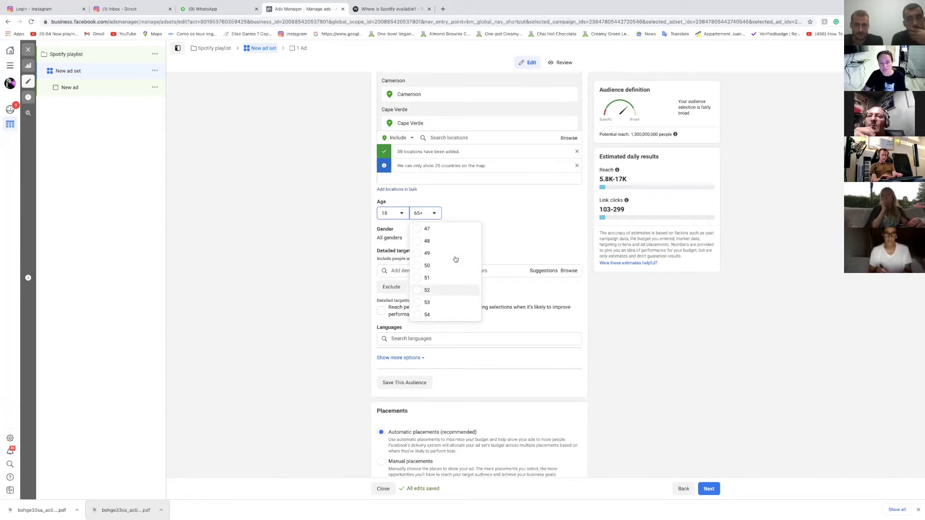
{"action": "scroll", "coordinate": [448, 270], "scroll_direction": "up", "scroll_amount": 1}
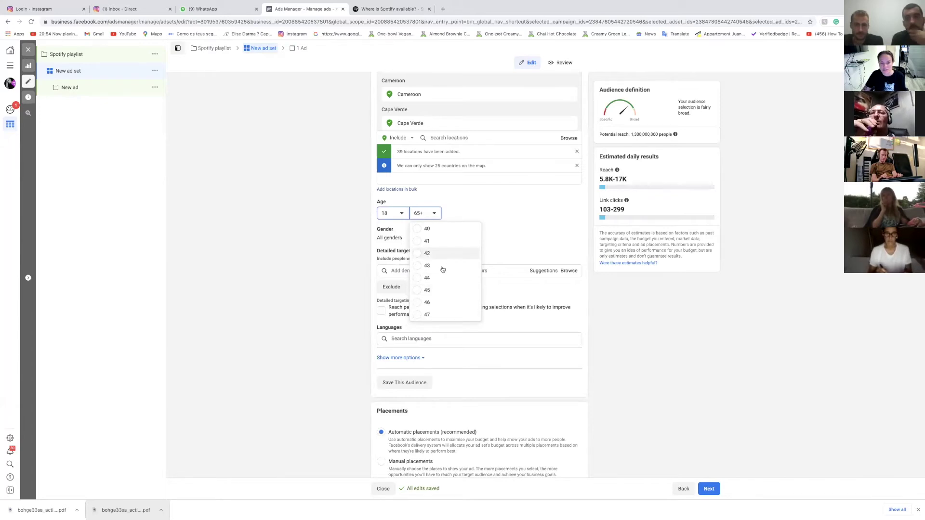
{"action": "left_click", "coordinate": [440, 279]}
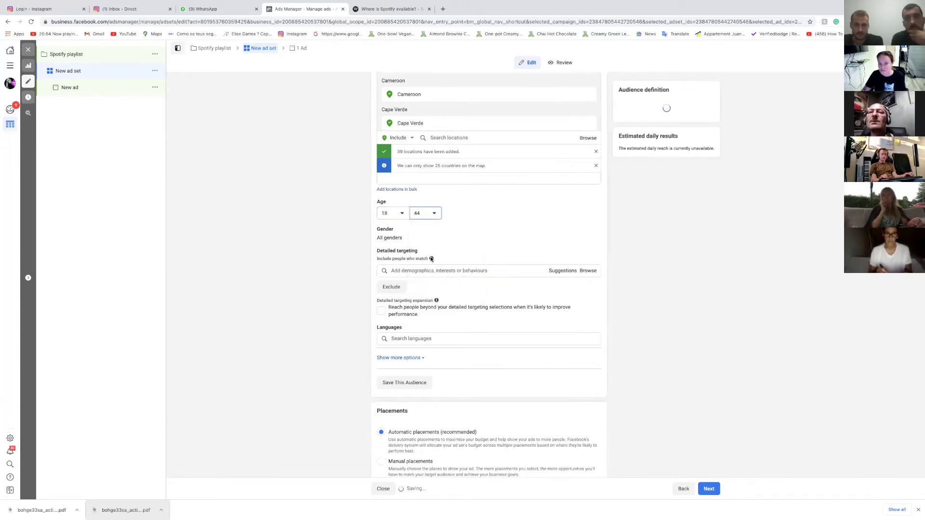
{"action": "left_click", "coordinate": [397, 214]}
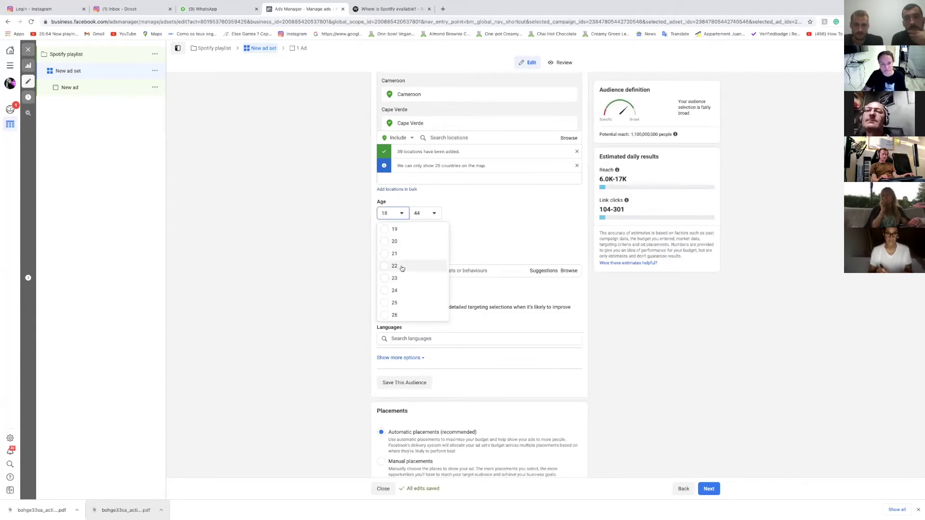
{"action": "left_click", "coordinate": [405, 242]}
- Search the audience languages for "english" and clear the entry without choosing a language
{"action": "scroll", "coordinate": [453, 241], "scroll_direction": "down", "scroll_amount": 1}
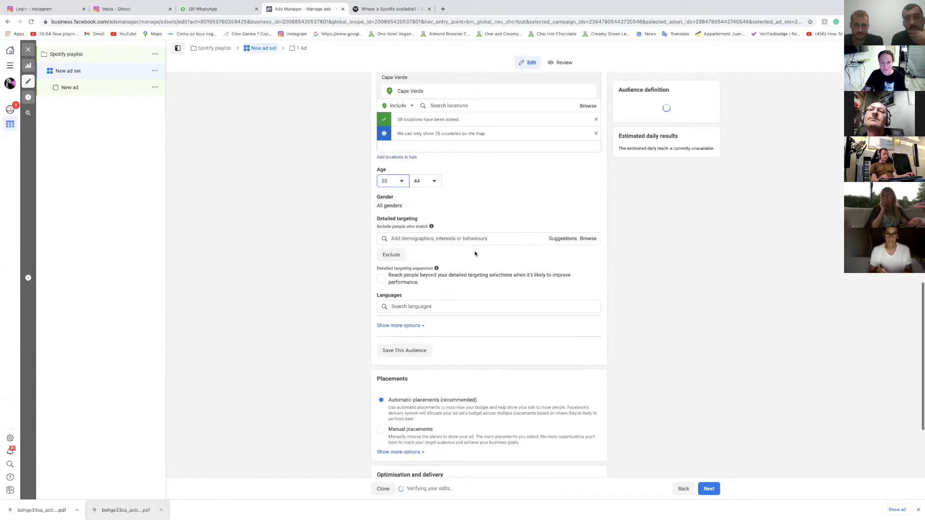
{"action": "scroll", "coordinate": [493, 270], "scroll_direction": "down", "scroll_amount": 2}
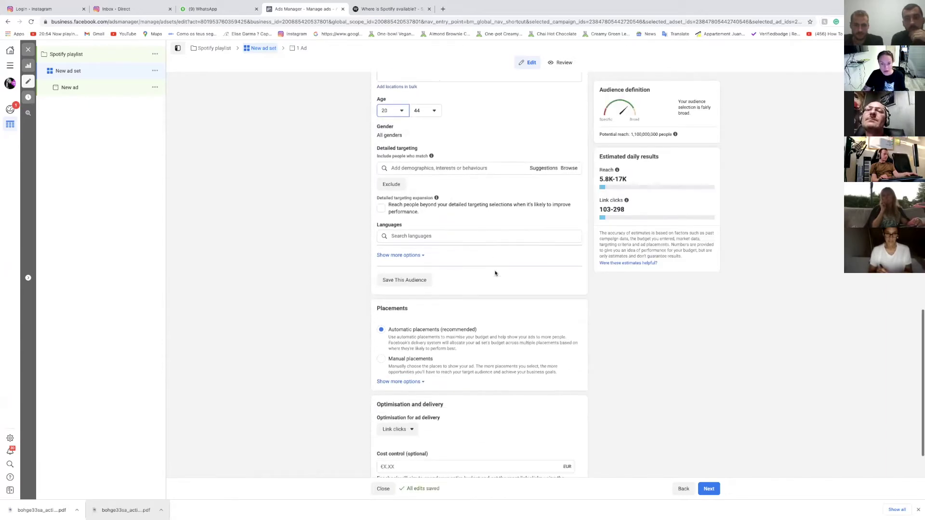
{"action": "left_click", "coordinate": [455, 234]}
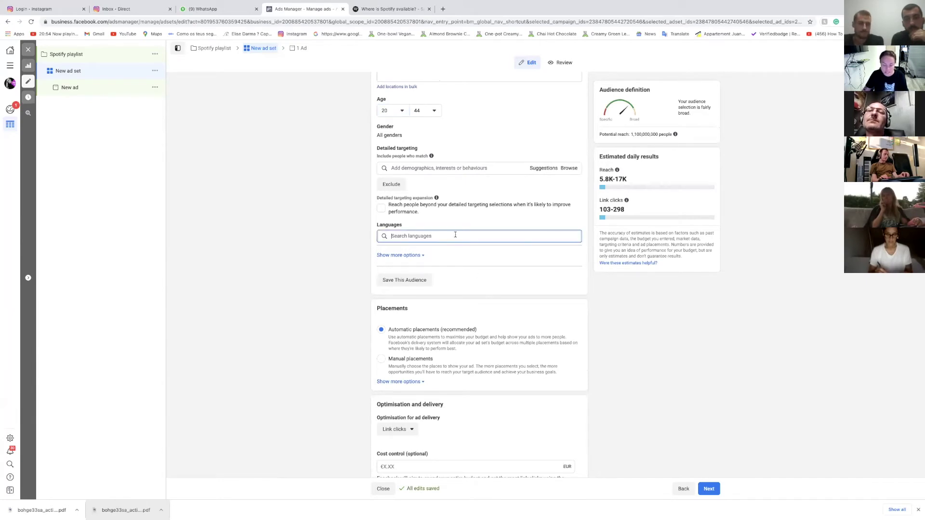
{"action": "type", "text": "english"}
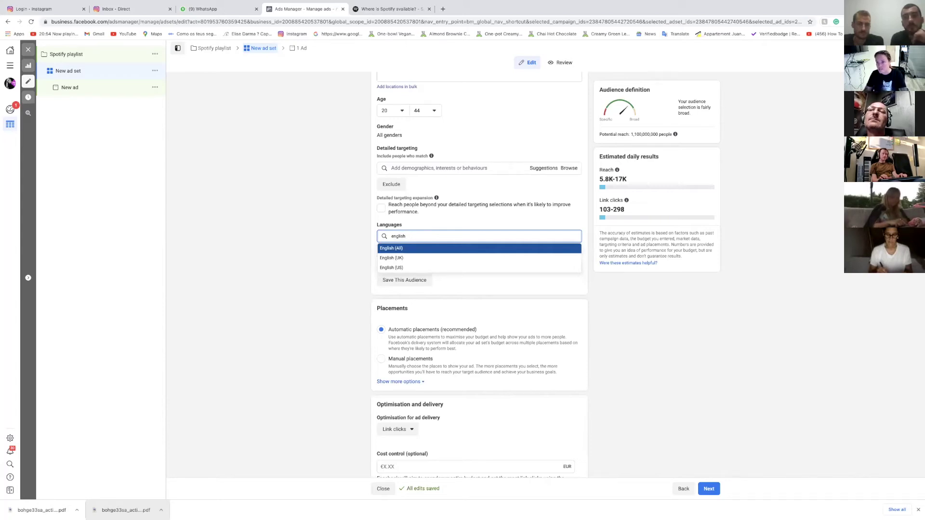
{"action": "left_click", "coordinate": [448, 228]}
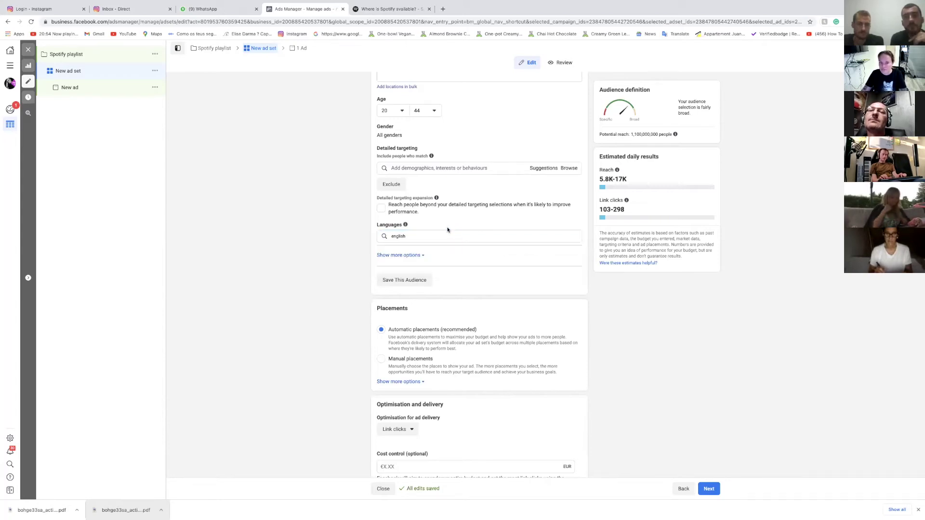
{"action": "left_click", "coordinate": [443, 235]}
{"action": "key", "text": "BackSpace"}
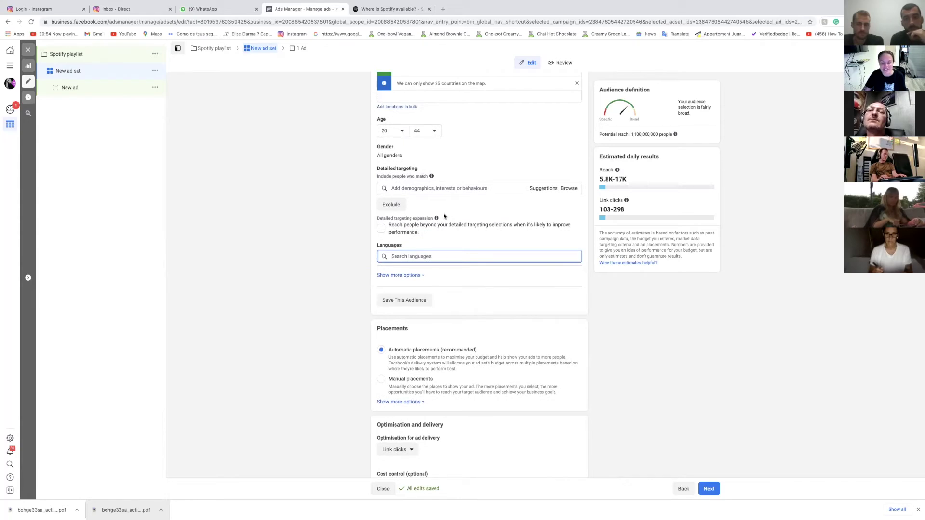
- Try to find "nina" and "drumcode" among the detailed targeting interests, clearing the entry after each search
{"action": "left_click", "coordinate": [435, 187]}
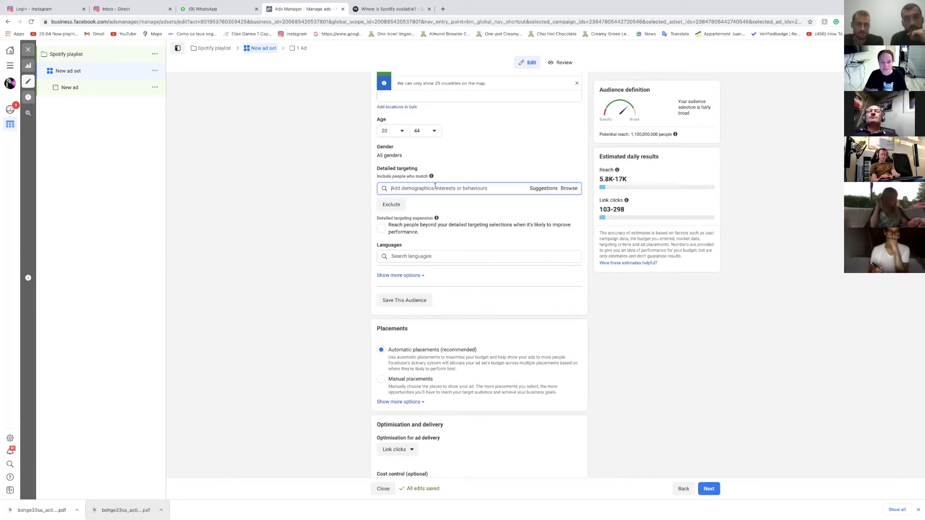
{"action": "type", "text": "nina"}
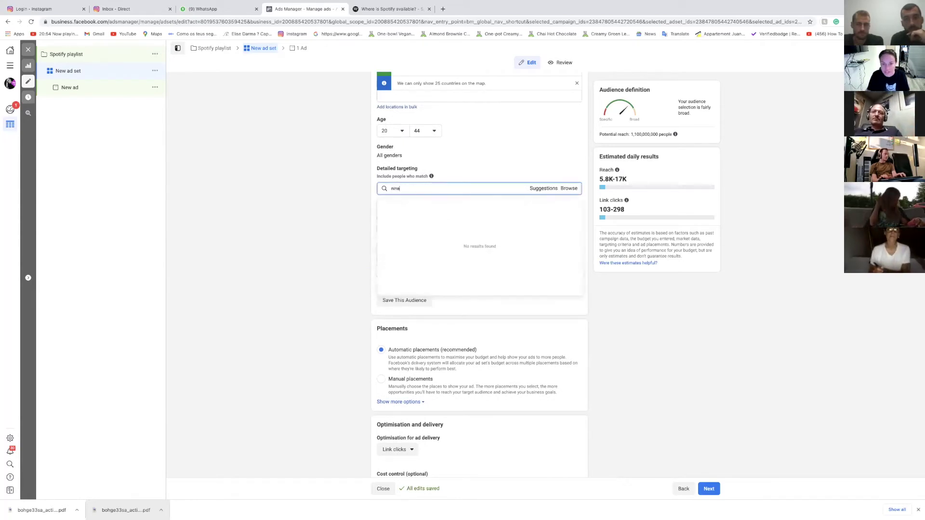
{"action": "key", "text": "BackSpace"}
{"action": "type", "text": "drumcode"}
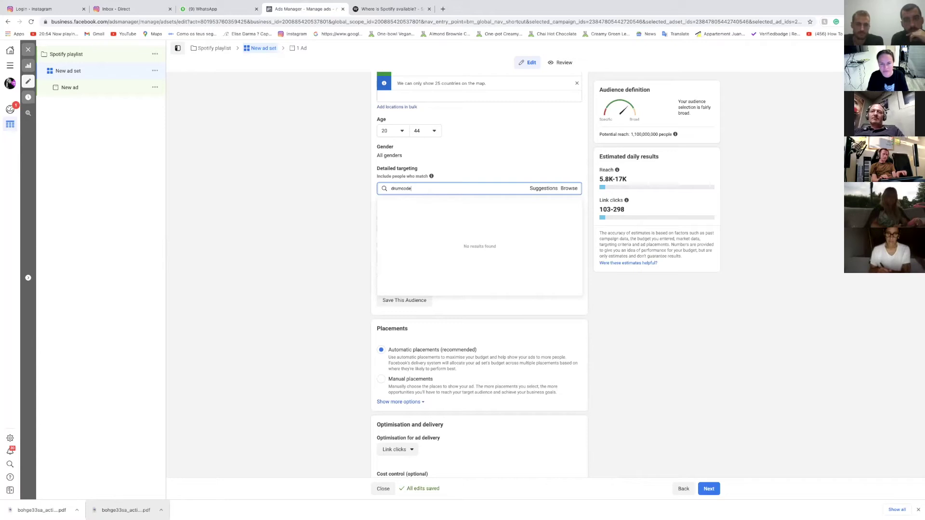
{"action": "key", "text": "BackSpace"}
{"action": "key", "text": "BackSpace"}
{"action": "key", "text": "BackSpace"}
{"action": "key", "text": "BackSpace"}
{"action": "key", "text": "BackSpace"}
{"action": "key", "text": "BackSpace"}
{"action": "key", "text": "BackSpace"}
{"action": "key", "text": "BackSpace"}
{"action": "key", "text": "BackSpace"}
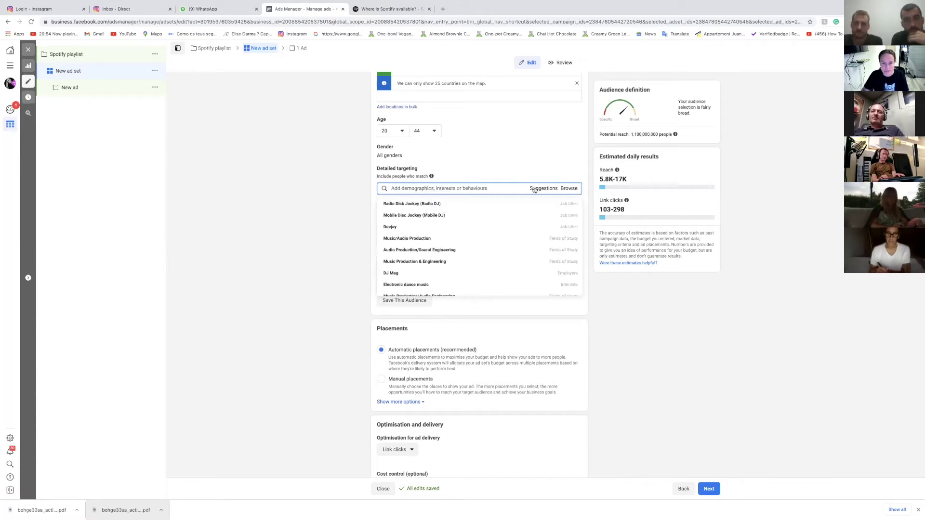
{"action": "type", "text": "dr"}
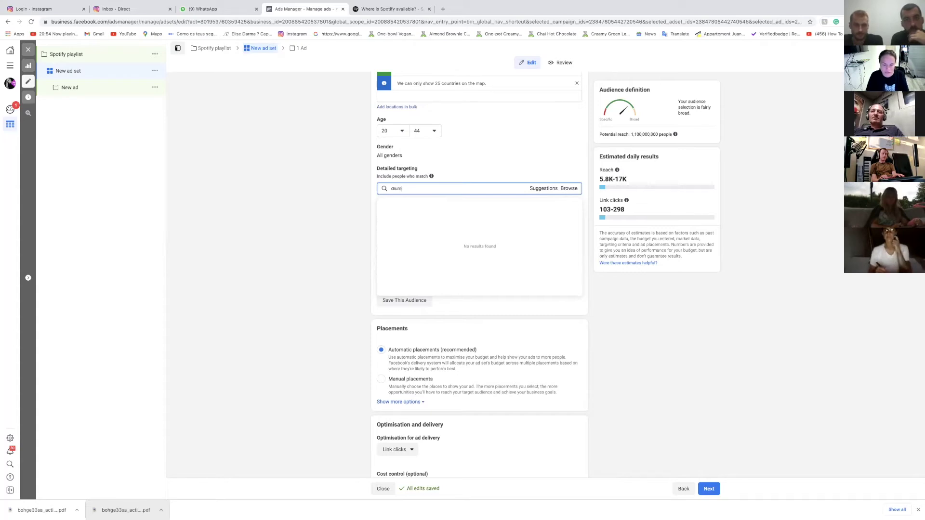
{"action": "type", "text": "umcode"}
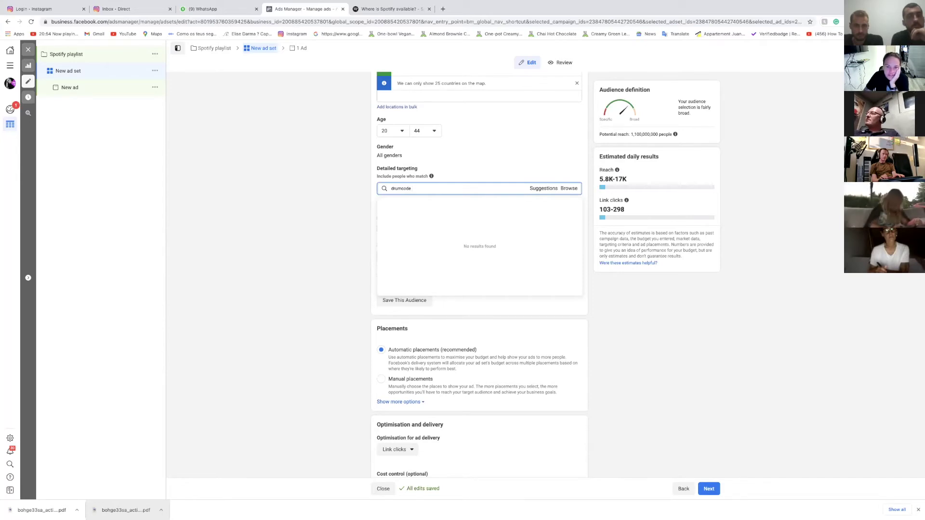
{"action": "left_click", "coordinate": [536, 189]}
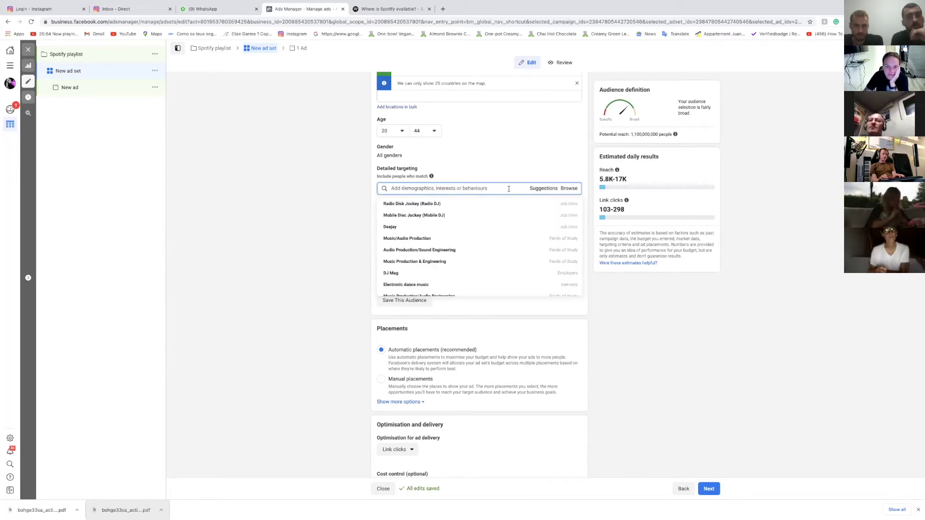
- Search the detailed targeting for "nina" and add the interests Nina Kraviz and Adam Beyer
{"action": "type", "text": "nina"}
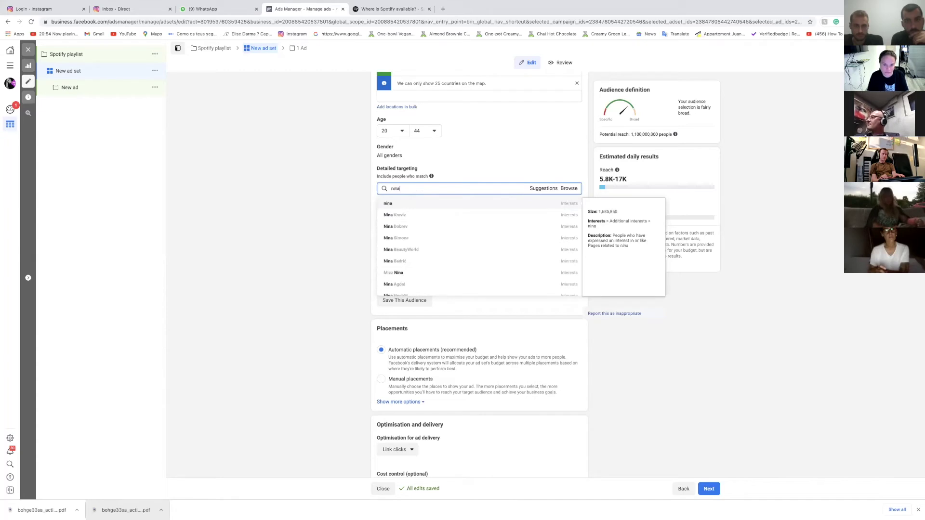
{"action": "left_click", "coordinate": [465, 215]}
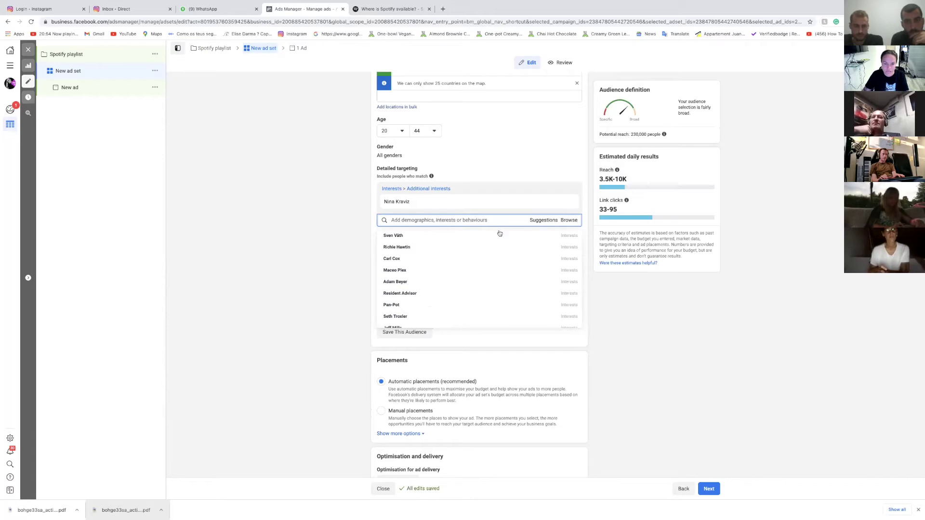
{"action": "left_click", "coordinate": [474, 281]}
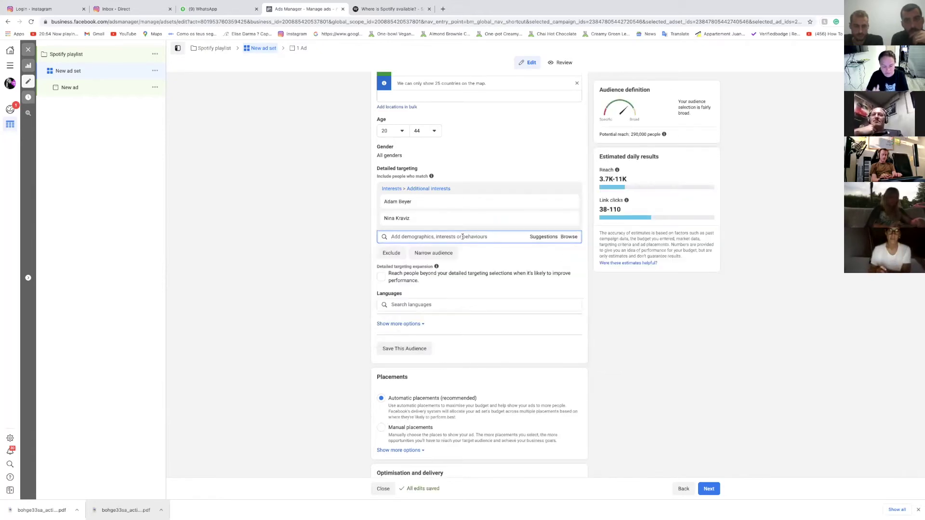
- Search the detailed targeting for "drumcode" and add the interest Drumcode Records
{"action": "type", "text": "dr"}
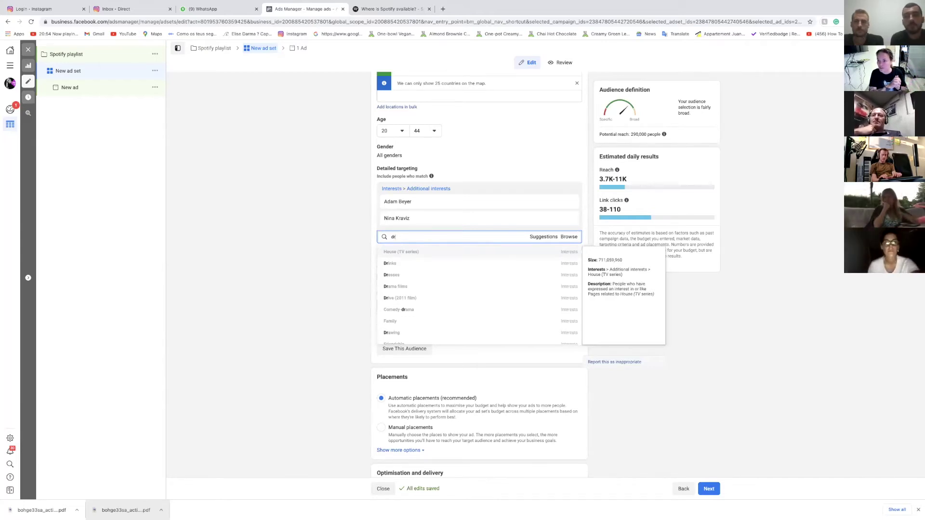
{"action": "double_click", "coordinate": [461, 239]}
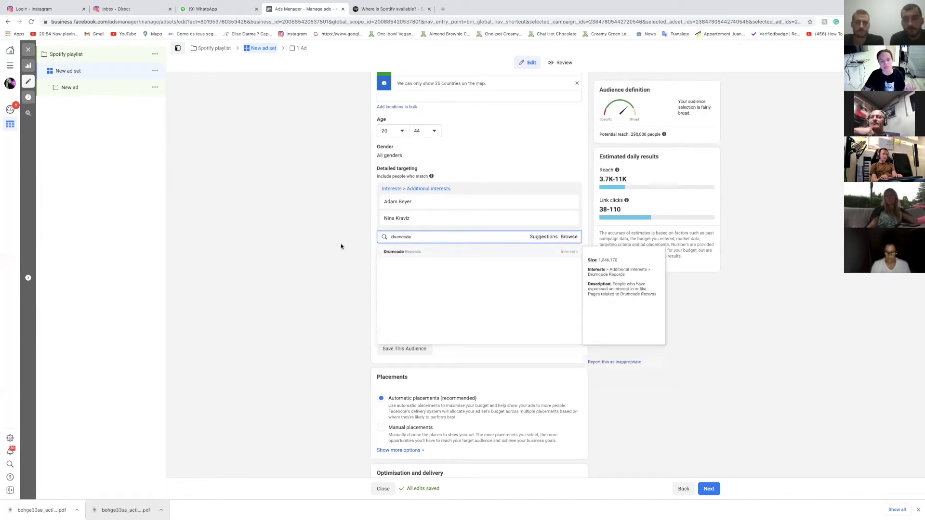
{"action": "key", "text": "Return"}
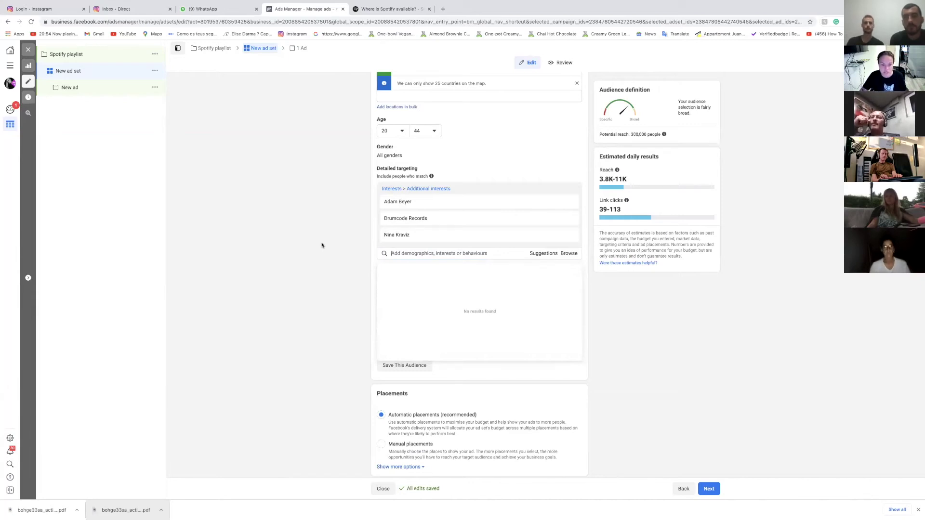
{"action": "left_click", "coordinate": [322, 245]}
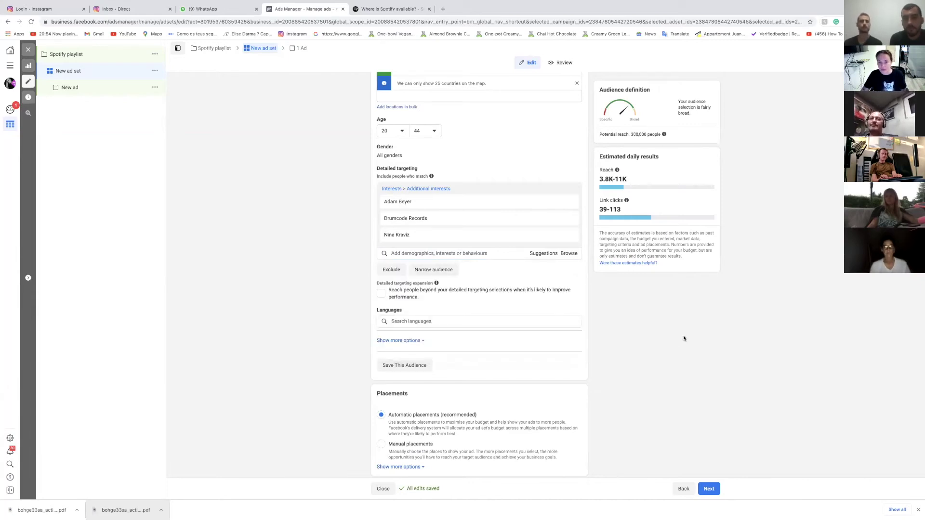
- Search the detailed targeting for "techno" and add the interest Techno
{"action": "mouse_move", "coordinate": [523, 241]}
{"action": "left_click", "coordinate": [538, 253]}
{"action": "left_click", "coordinate": [492, 254]}
{"action": "type", "text": "techno"}
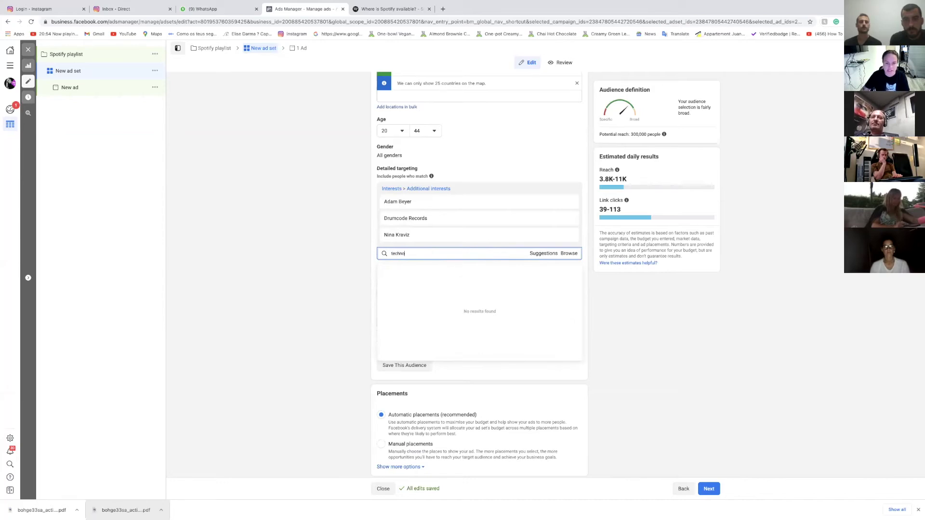
{"action": "left_click", "coordinate": [490, 268]}
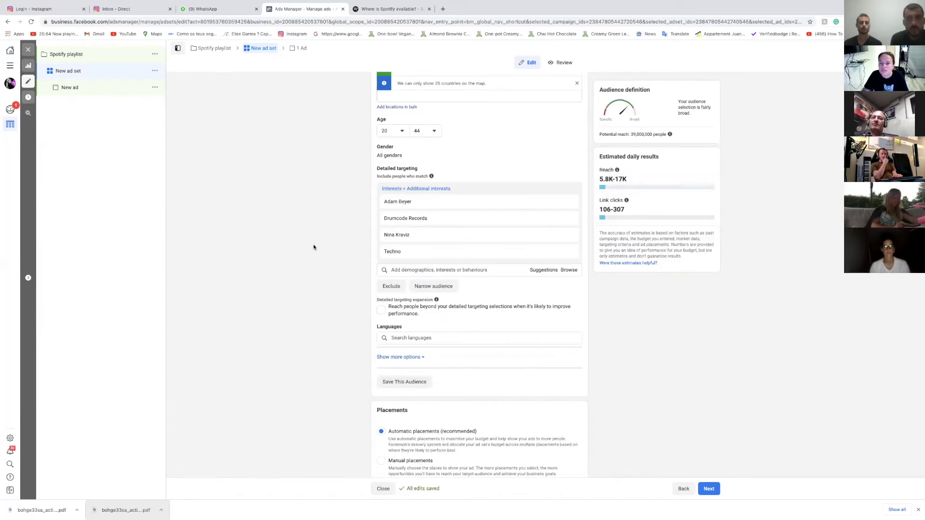
- Narrow the audience so that people must also match the interest Spotify
{"action": "left_click", "coordinate": [435, 286]}
{"action": "type", "text": "apotify"}
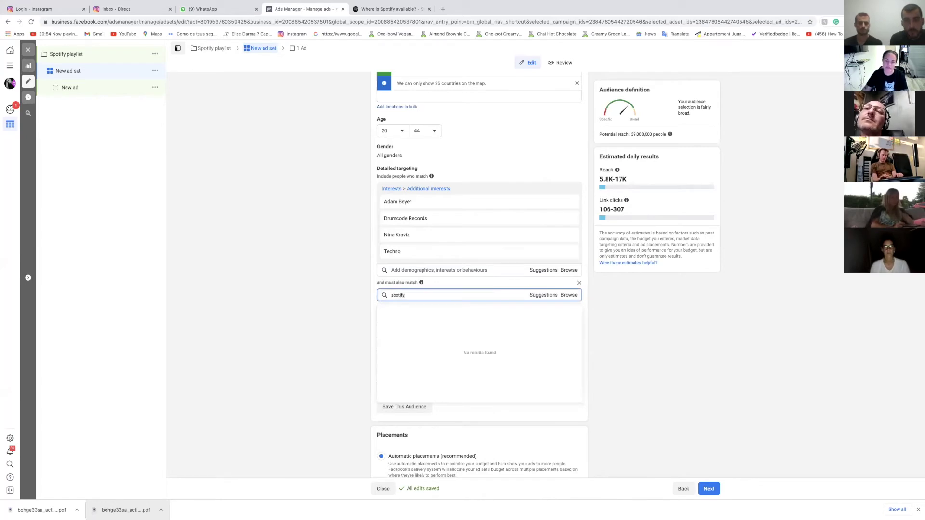
{"action": "left_click", "coordinate": [452, 311]}
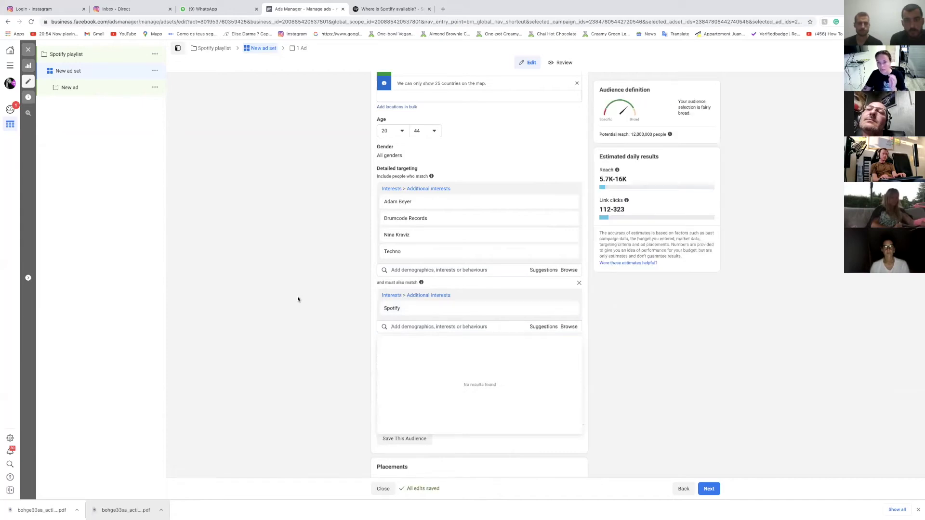
{"action": "mouse_move", "coordinate": [408, 255]}
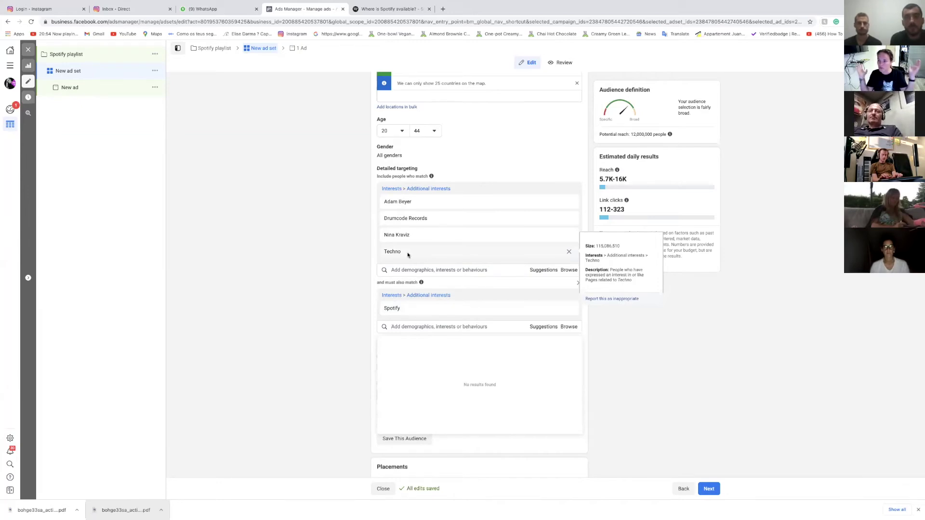
{"action": "left_click", "coordinate": [284, 269]}
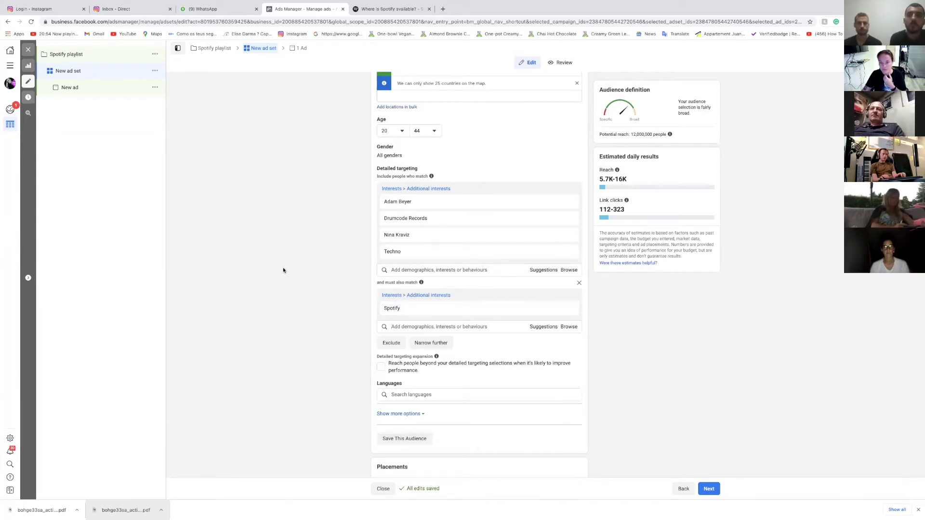
- Switch the ad set to manual placements and deselect the Facebook, Audience Network and Instagram platforms
{"action": "scroll", "coordinate": [283, 270], "scroll_direction": "down", "scroll_amount": 3}
{"action": "scroll", "coordinate": [284, 270], "scroll_direction": "down", "scroll_amount": 2}
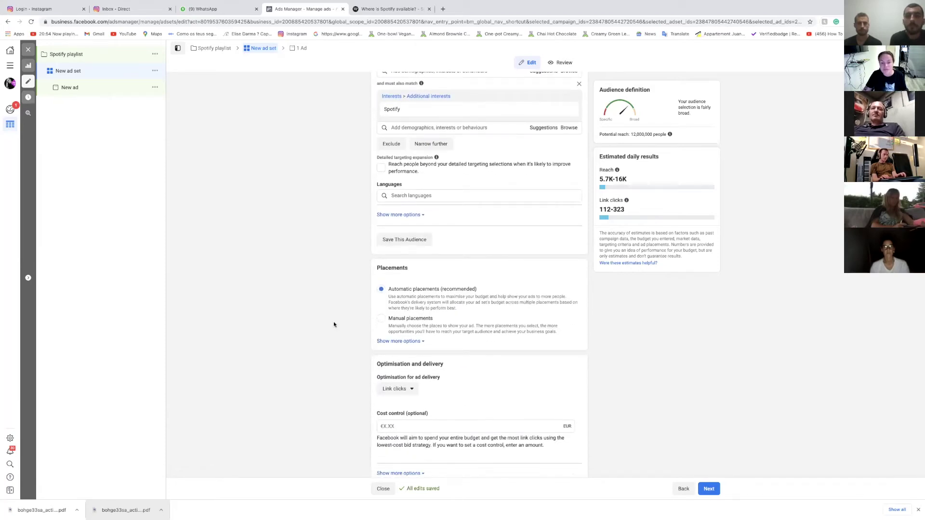
{"action": "left_click", "coordinate": [383, 321]}
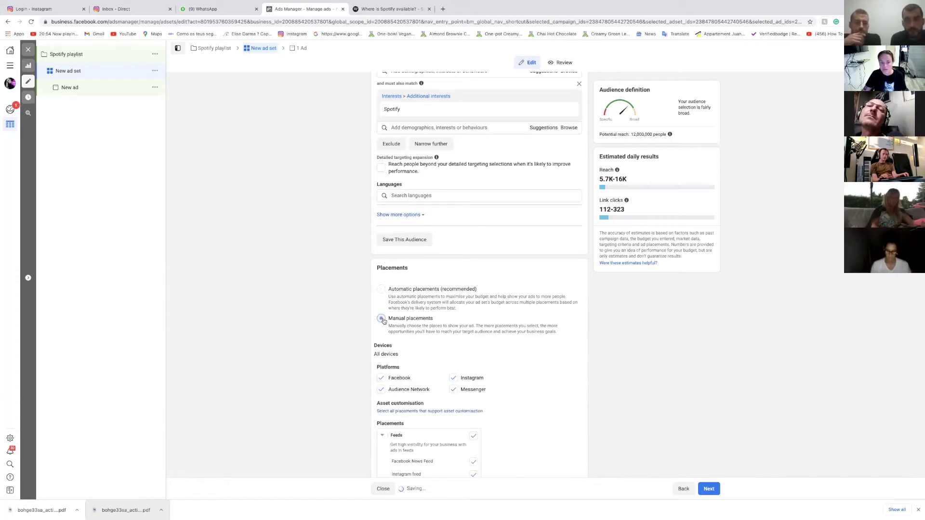
{"action": "scroll", "coordinate": [423, 287], "scroll_direction": "down", "scroll_amount": 2}
{"action": "scroll", "coordinate": [422, 287], "scroll_direction": "down", "scroll_amount": 1}
{"action": "left_click", "coordinate": [381, 267]}
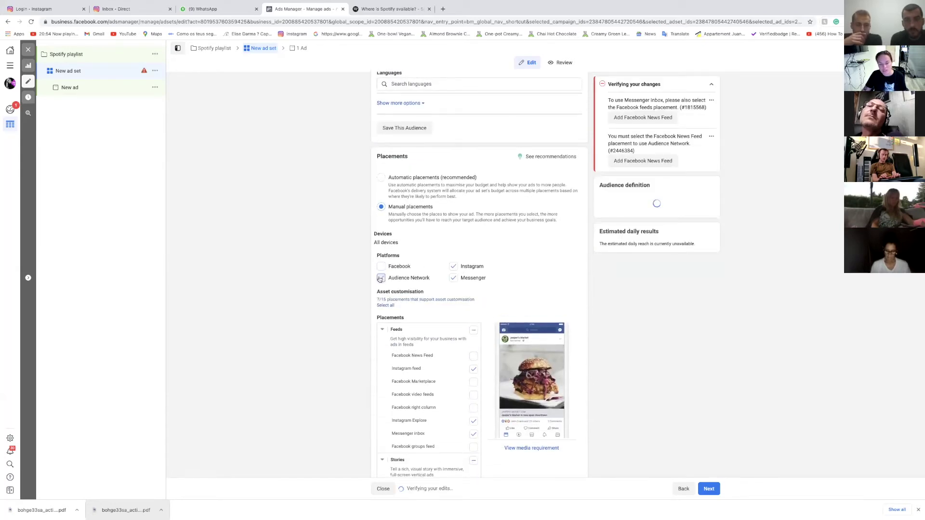
{"action": "left_click", "coordinate": [380, 279]}
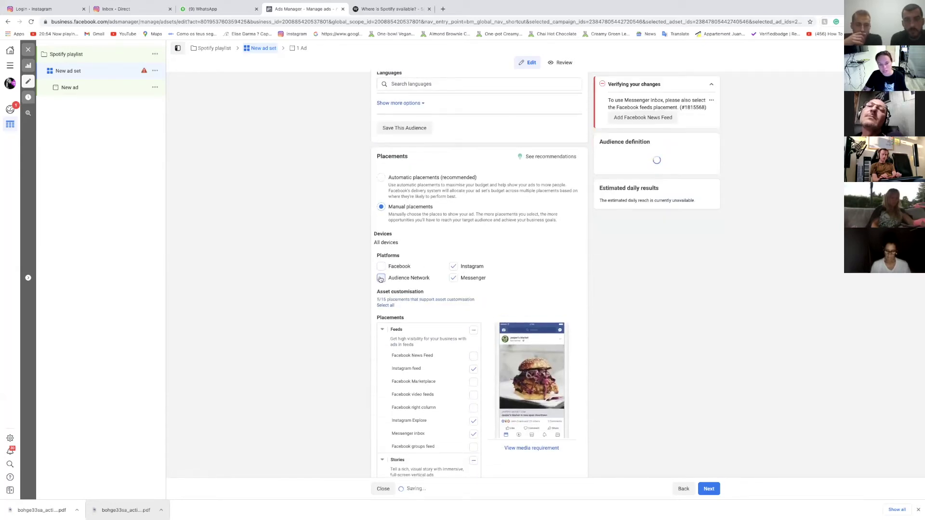
{"action": "left_click", "coordinate": [509, 268]}
- Enable the Instagram Stories placement and disable Messenger Stories and Messenger inbox
{"action": "scroll", "coordinate": [509, 299], "scroll_direction": "down", "scroll_amount": 3}
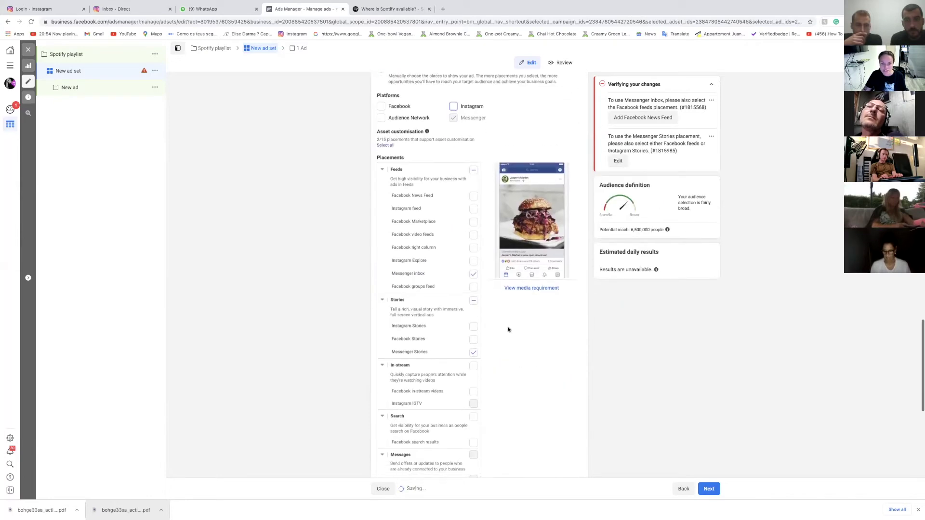
{"action": "left_click", "coordinate": [474, 354]}
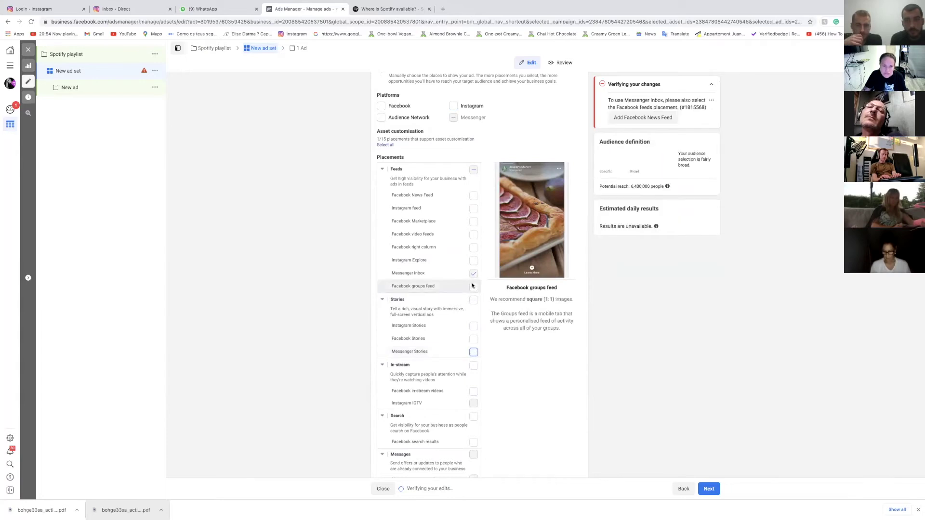
{"action": "left_click", "coordinate": [474, 326]}
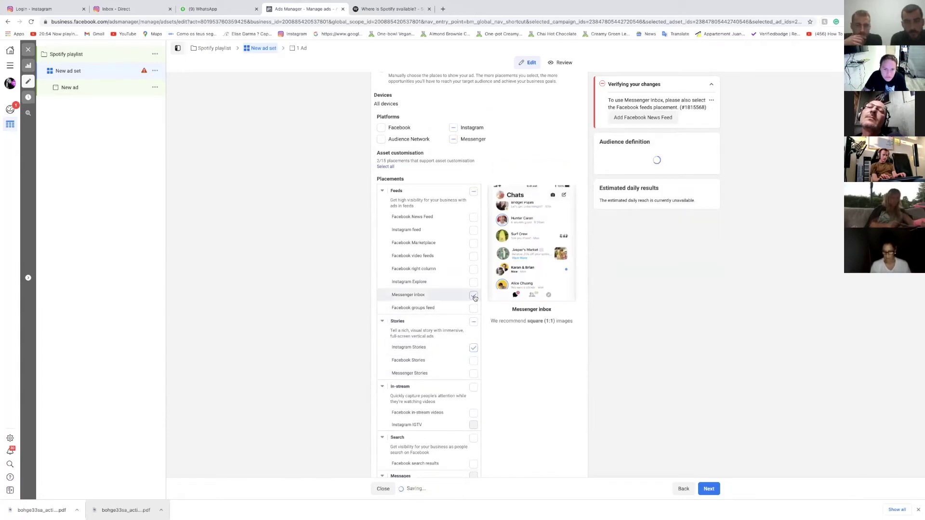
{"action": "left_click", "coordinate": [473, 296]}
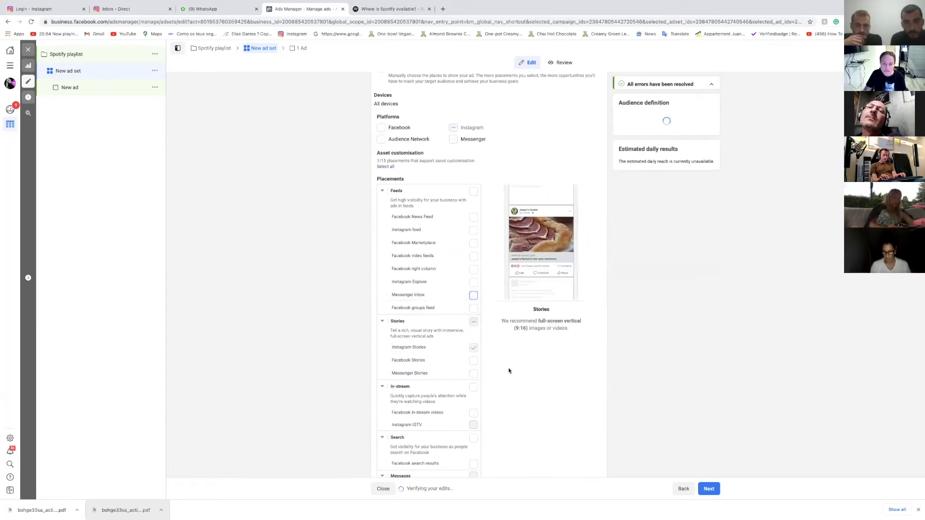
- Review the remaining placements and the optimisation settings of the ad set, and continue to the new ad
{"action": "scroll", "coordinate": [508, 370], "scroll_direction": "down", "scroll_amount": 3}
{"action": "scroll", "coordinate": [509, 371], "scroll_direction": "down", "scroll_amount": 5}
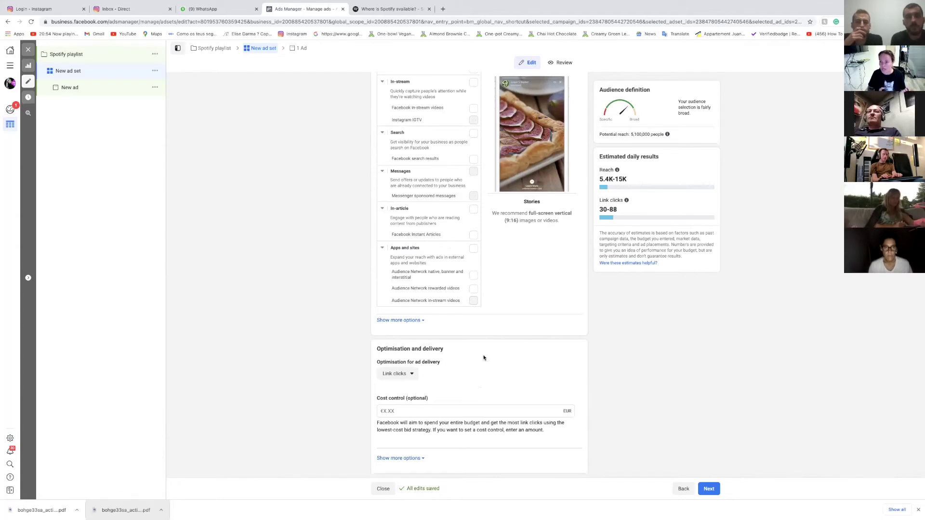
{"action": "scroll", "coordinate": [399, 212], "scroll_direction": "up", "scroll_amount": 5}
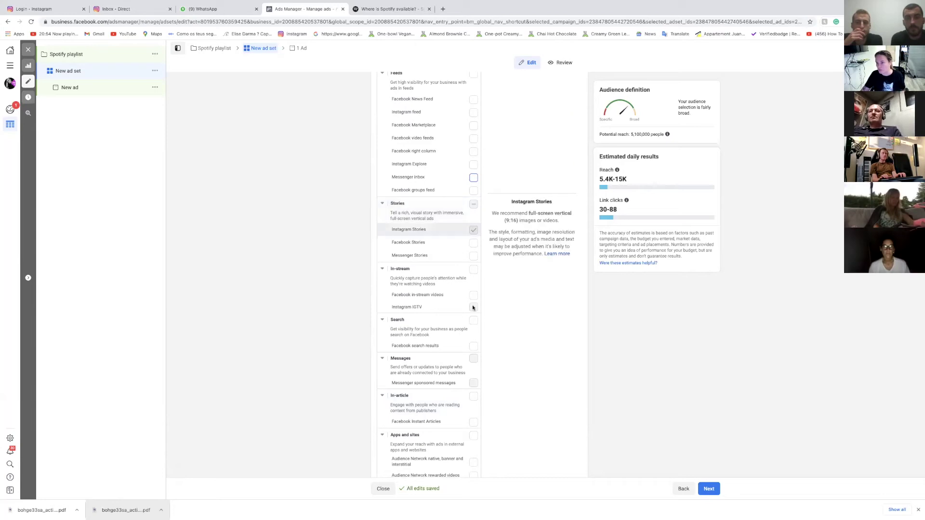
{"action": "scroll", "coordinate": [527, 385], "scroll_direction": "down", "scroll_amount": 2}
{"action": "scroll", "coordinate": [527, 386], "scroll_direction": "down", "scroll_amount": 2}
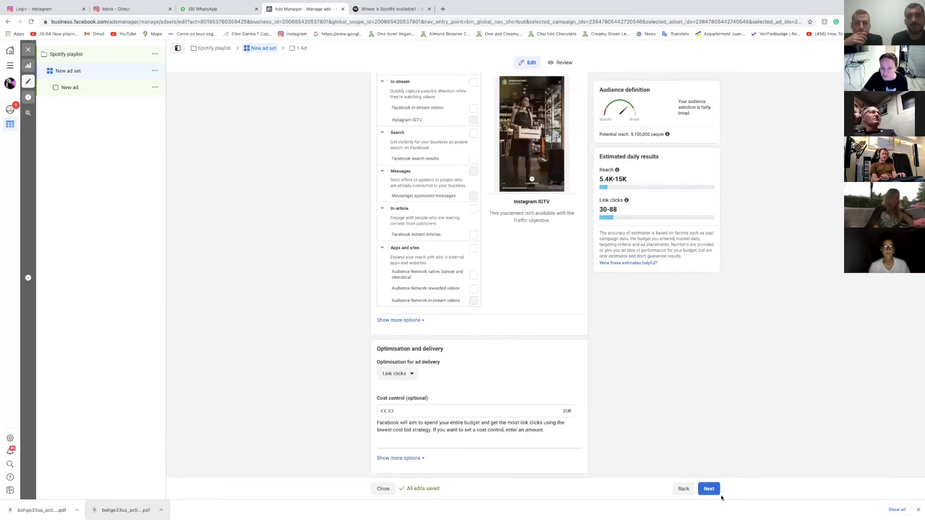
{"action": "left_click", "coordinate": [708, 490]}
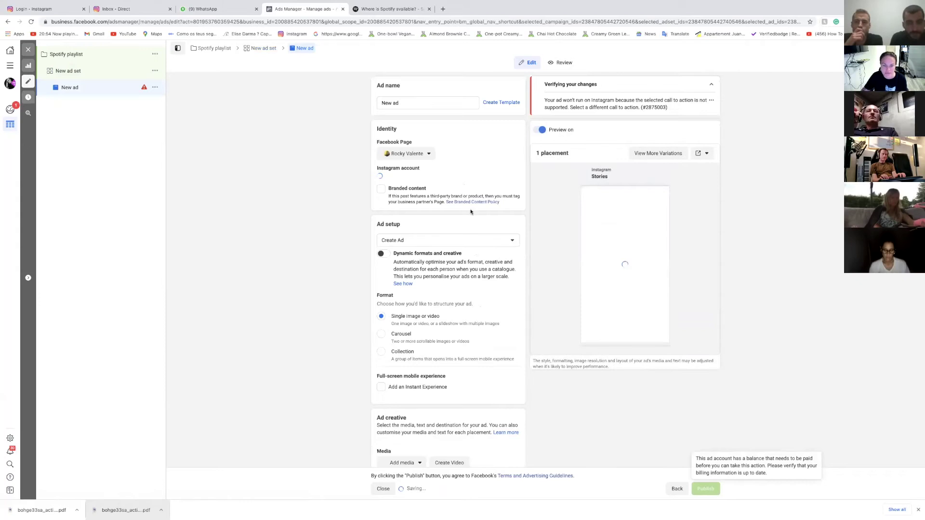
- Set the ad's Instagram account to the artist's music account
{"action": "left_click", "coordinate": [420, 155]}
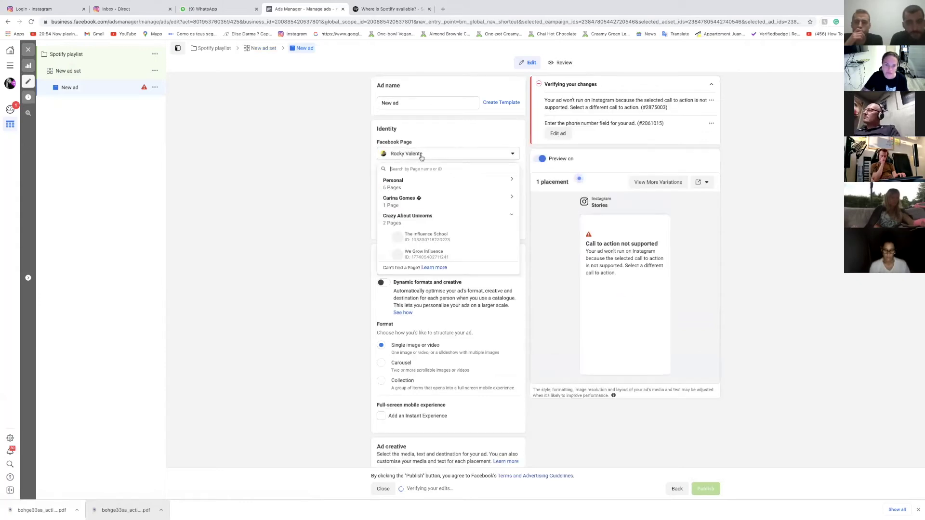
{"action": "left_click", "coordinate": [316, 145]}
{"action": "left_click", "coordinate": [435, 181]}
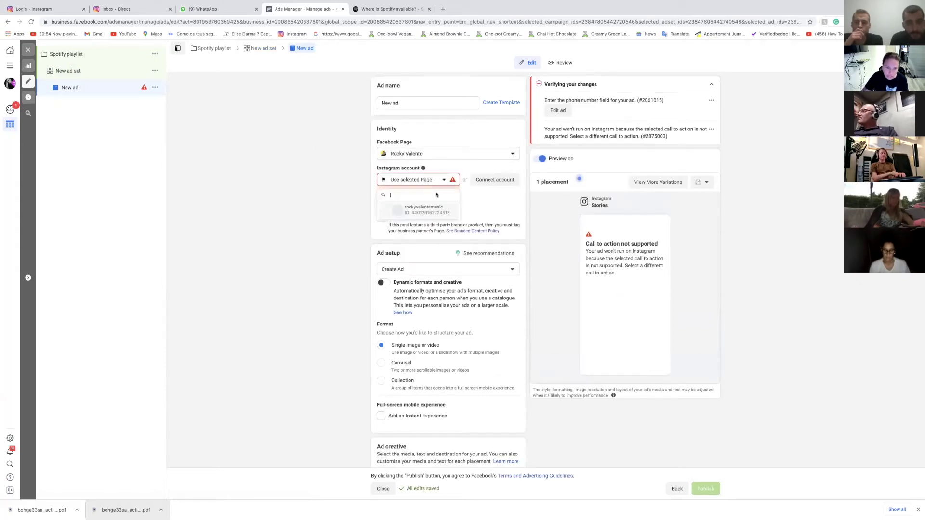
{"action": "left_click", "coordinate": [420, 211]}
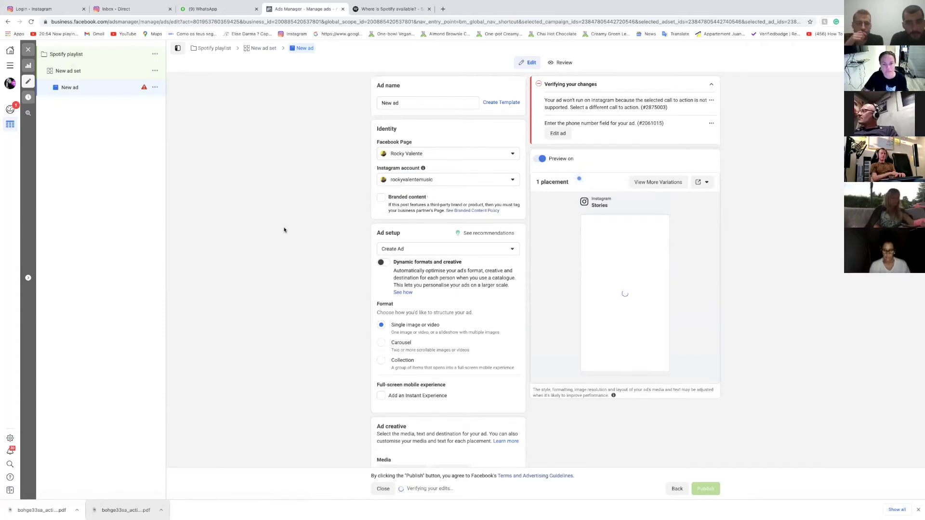
{"action": "scroll", "coordinate": [284, 230], "scroll_direction": "down", "scroll_amount": 1}
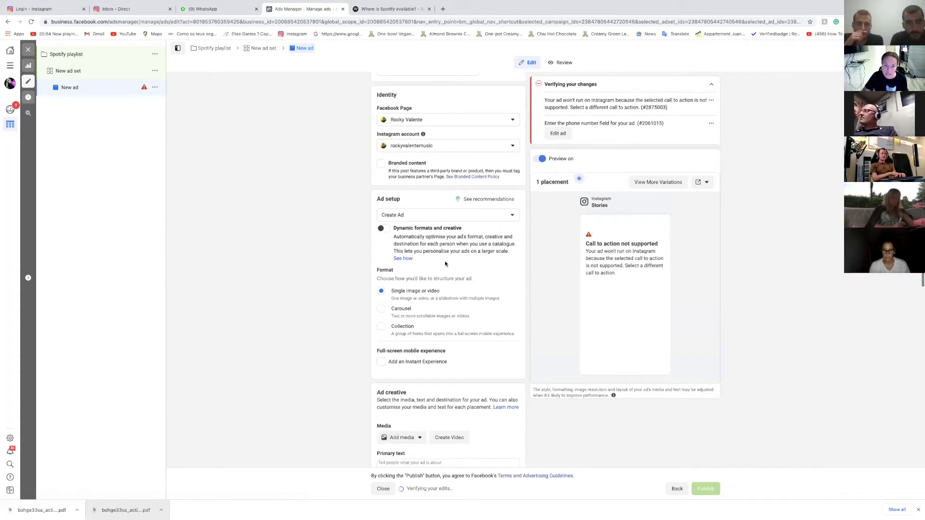
{"action": "scroll", "coordinate": [444, 261], "scroll_direction": "down", "scroll_amount": 1}
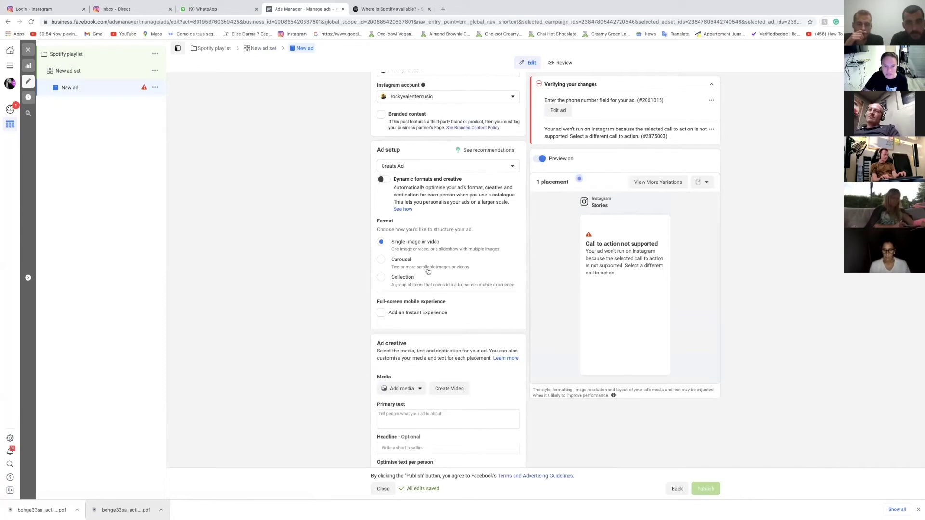
{"action": "scroll", "coordinate": [429, 271], "scroll_direction": "down", "scroll_amount": 2}
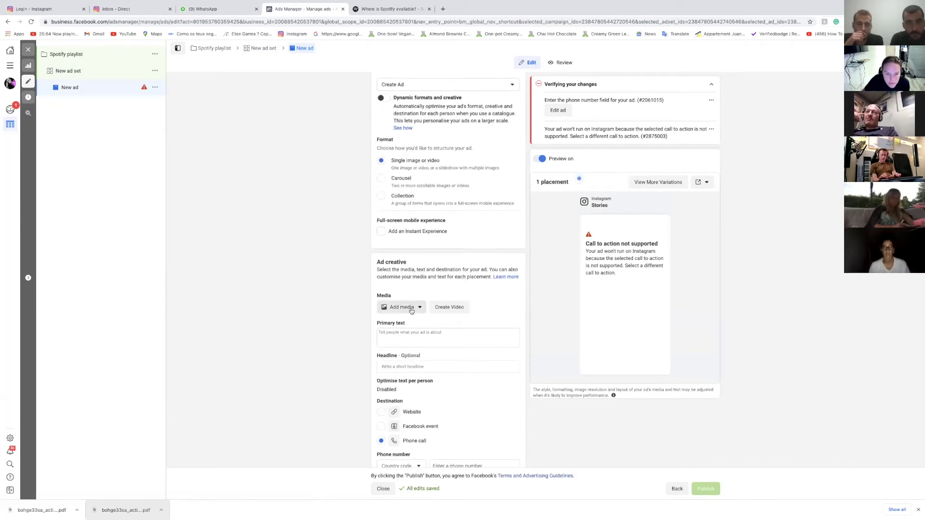
{"action": "left_click", "coordinate": [412, 311]}
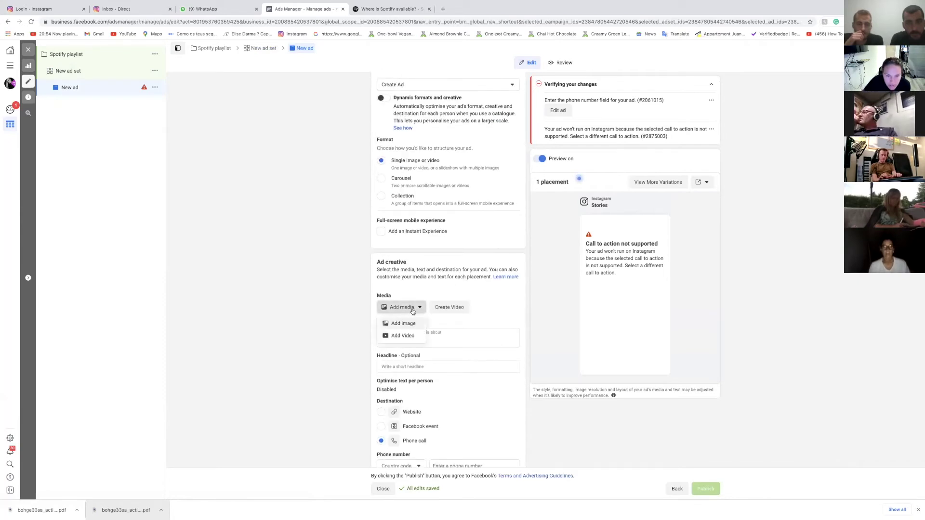
{"action": "left_click", "coordinate": [413, 336]}
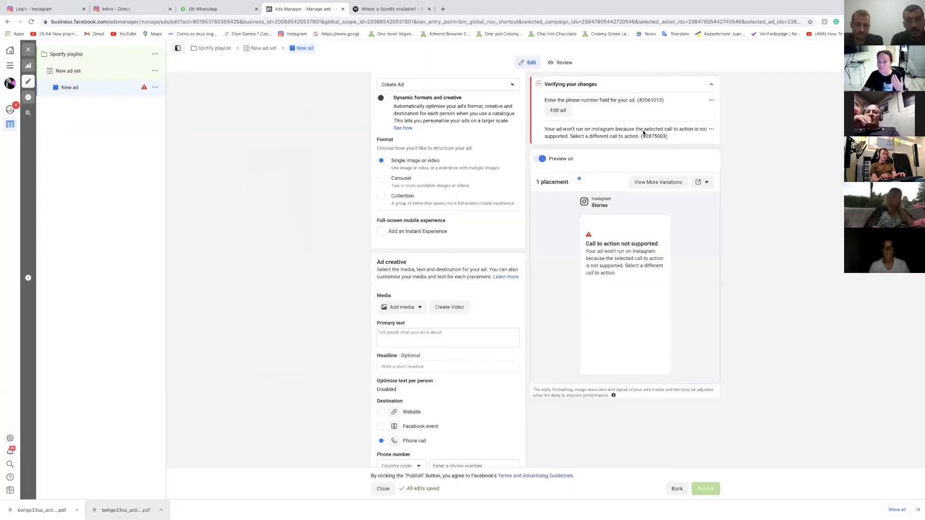
{"action": "left_click", "coordinate": [669, 118]}
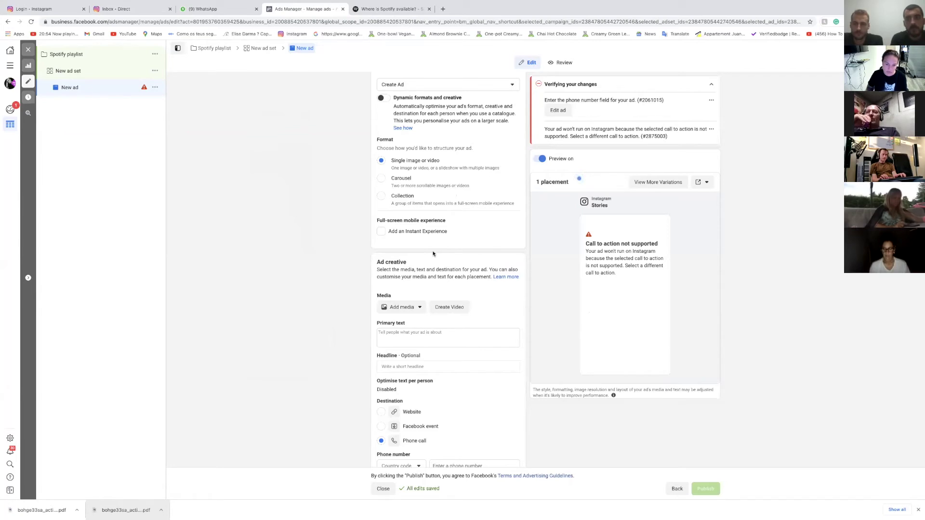
- Set the destination of the ad to Website
{"action": "scroll", "coordinate": [432, 254], "scroll_direction": "down", "scroll_amount": 4}
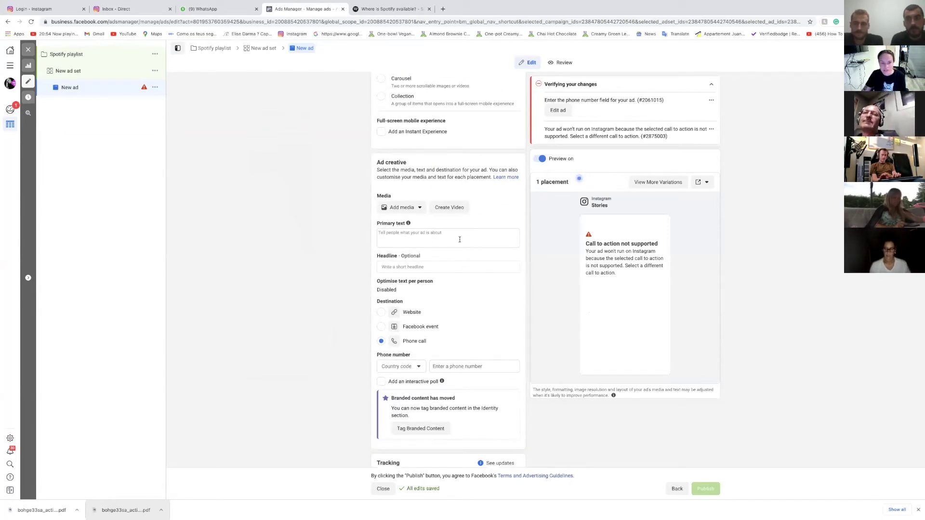
{"action": "scroll", "coordinate": [459, 239], "scroll_direction": "down", "scroll_amount": 2}
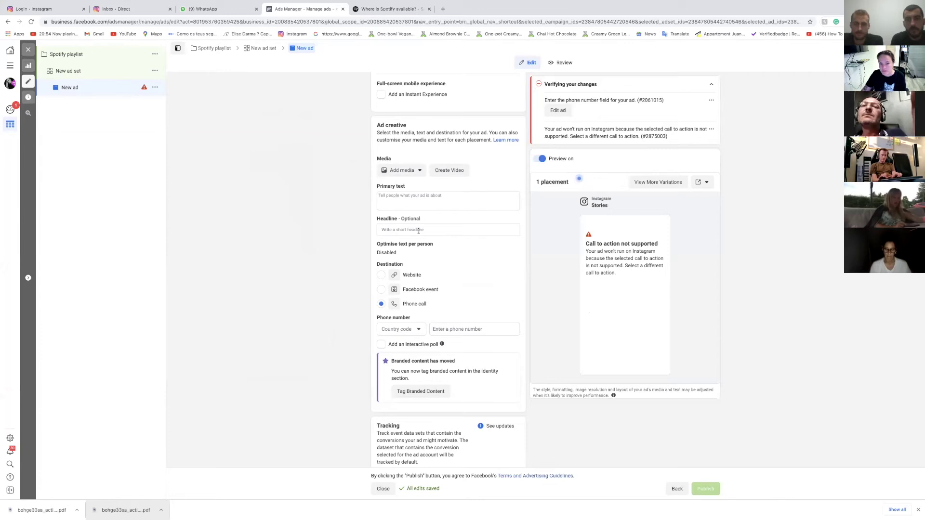
{"action": "scroll", "coordinate": [418, 229], "scroll_direction": "down", "scroll_amount": 3}
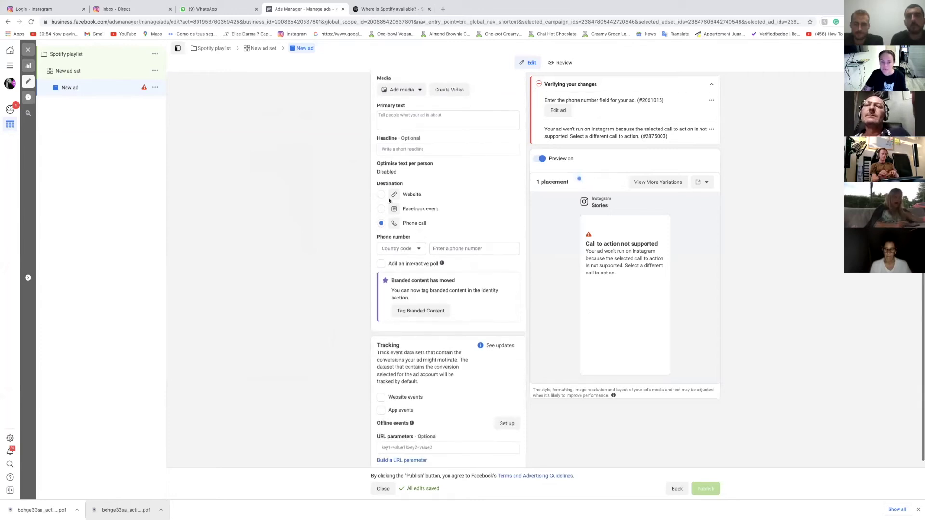
{"action": "left_click", "coordinate": [380, 195]}
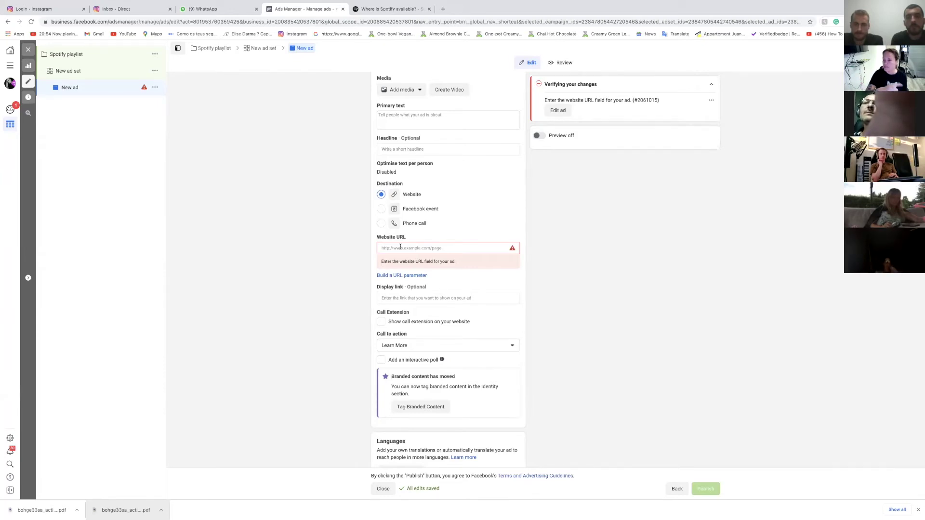
- Add the 720 × 1280 vertical video from the account videos as the ad's media, keeping the original crop for Stories
{"action": "scroll", "coordinate": [400, 247], "scroll_direction": "up", "scroll_amount": 5}
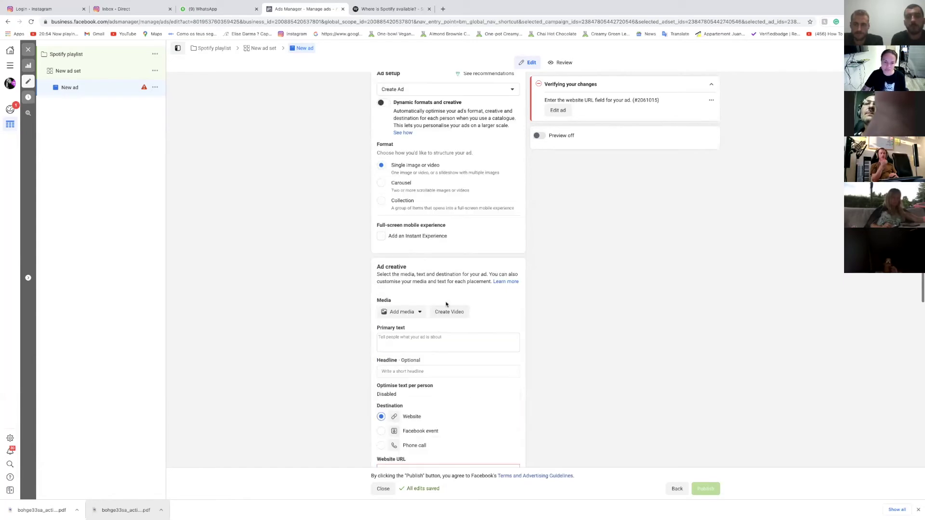
{"action": "left_click", "coordinate": [414, 314]}
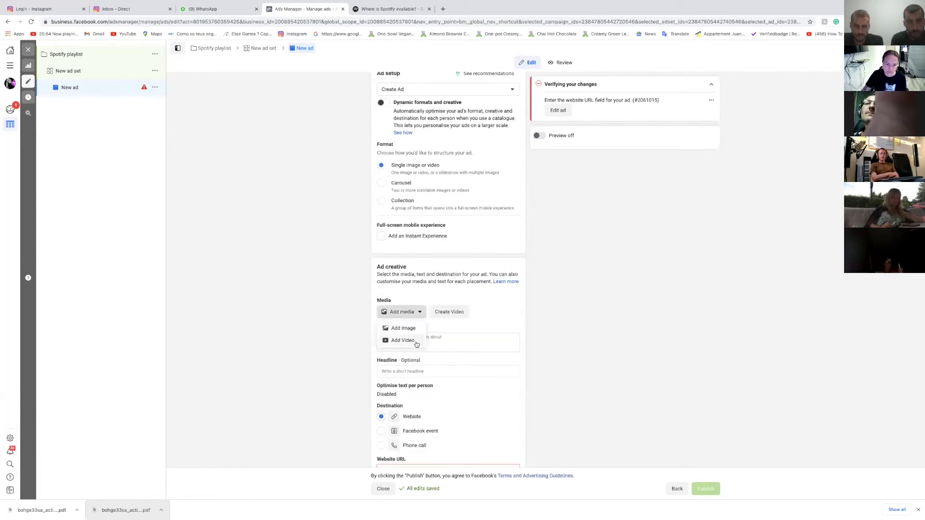
{"action": "left_click", "coordinate": [403, 340]}
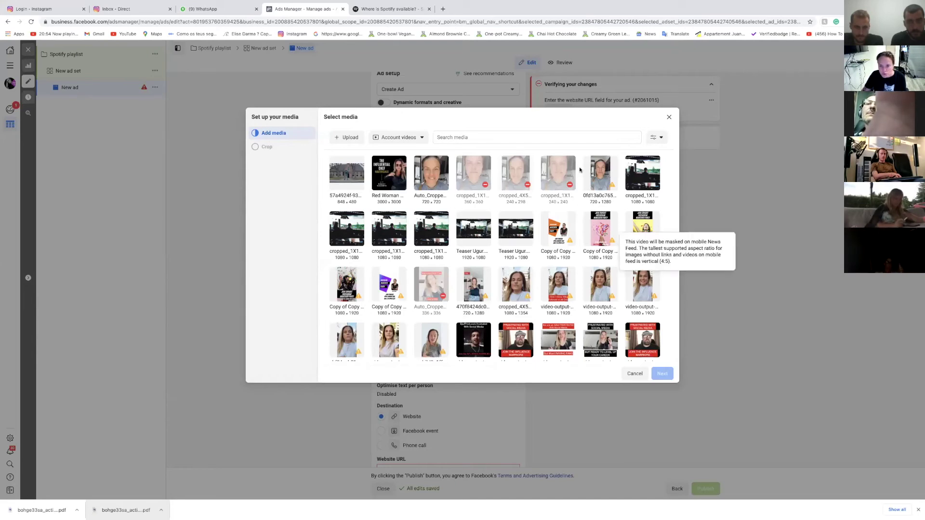
{"action": "left_click", "coordinate": [603, 186]}
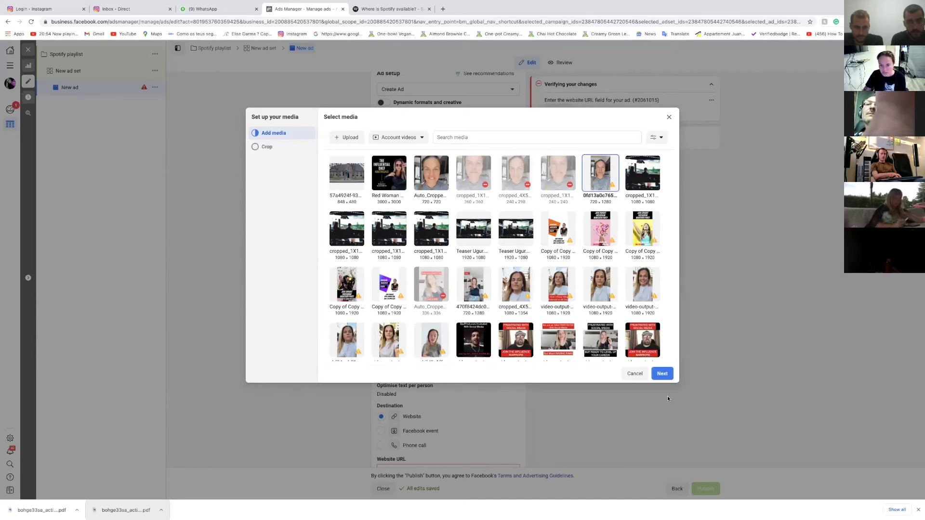
{"action": "left_click", "coordinate": [662, 373]}
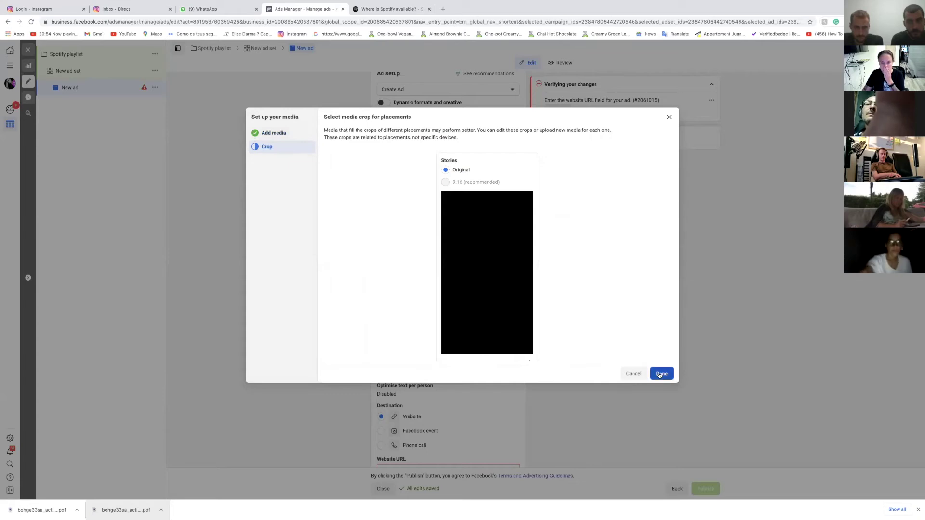
{"action": "left_click", "coordinate": [661, 374]}
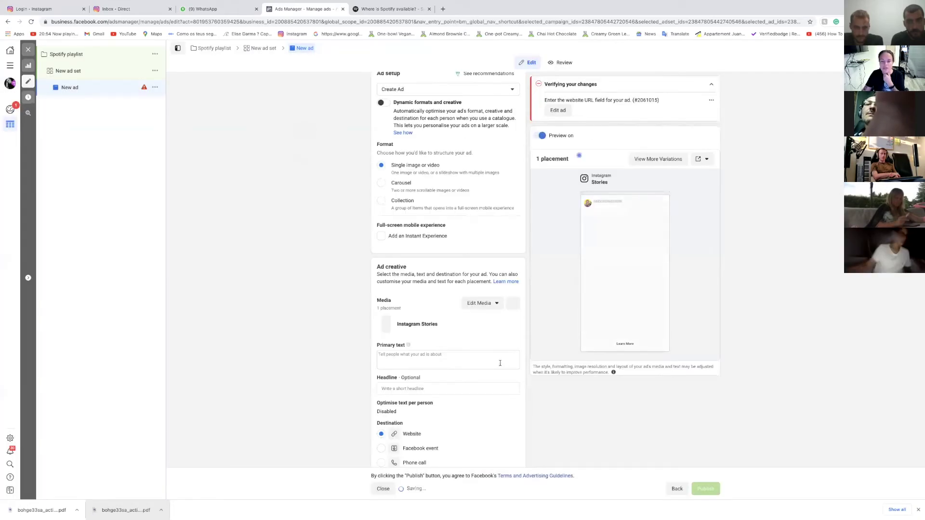
- Open the Switchy link shortening site in a new browser tab
{"action": "scroll", "coordinate": [500, 363], "scroll_direction": "down", "scroll_amount": 6}
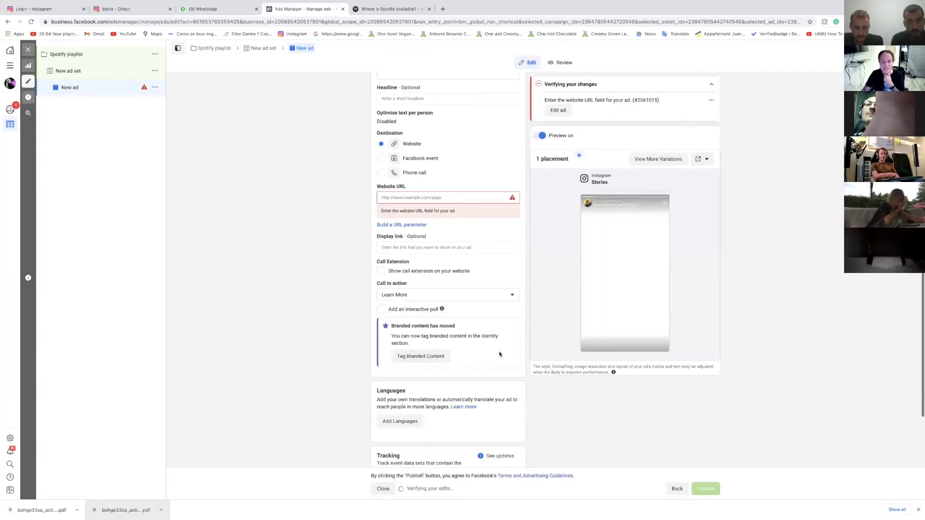
{"action": "left_click", "coordinate": [456, 192]}
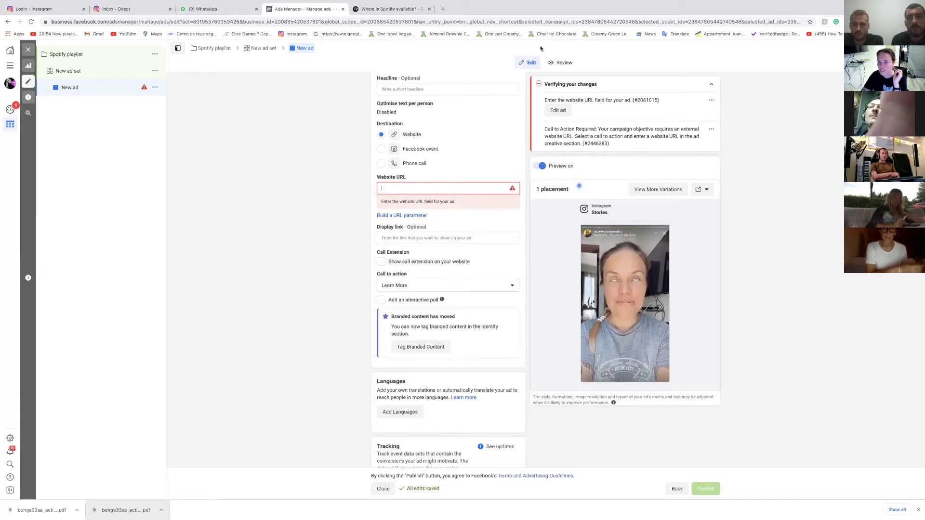
{"action": "key", "text": "ctrl+t"}
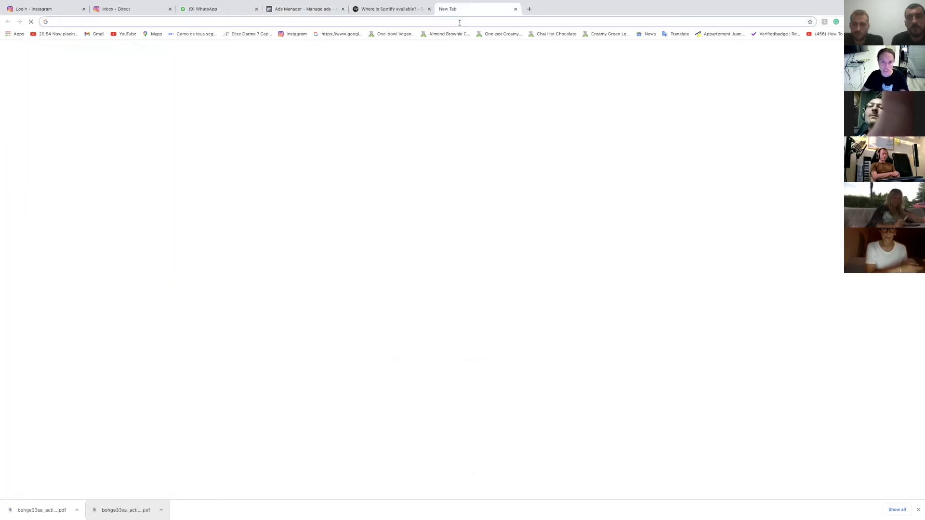
{"action": "type", "text": "s"}
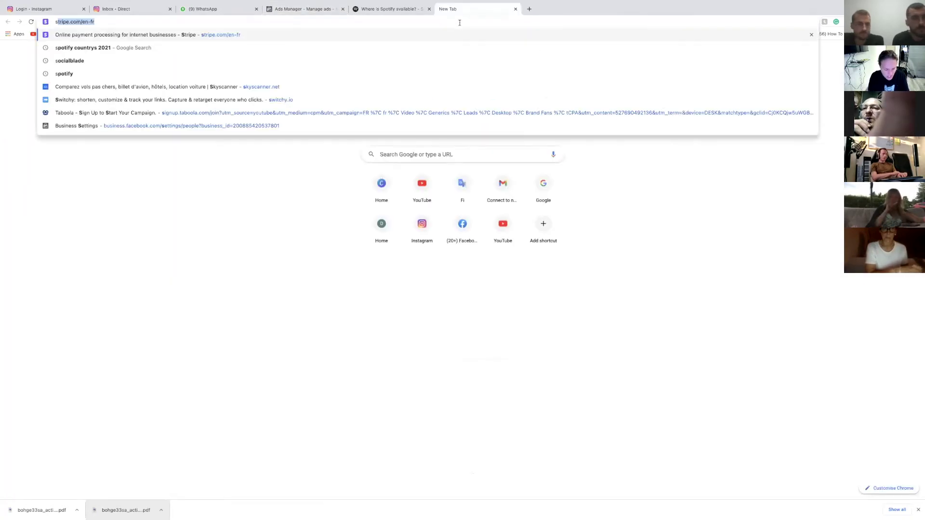
{"action": "type", "text": "t"}
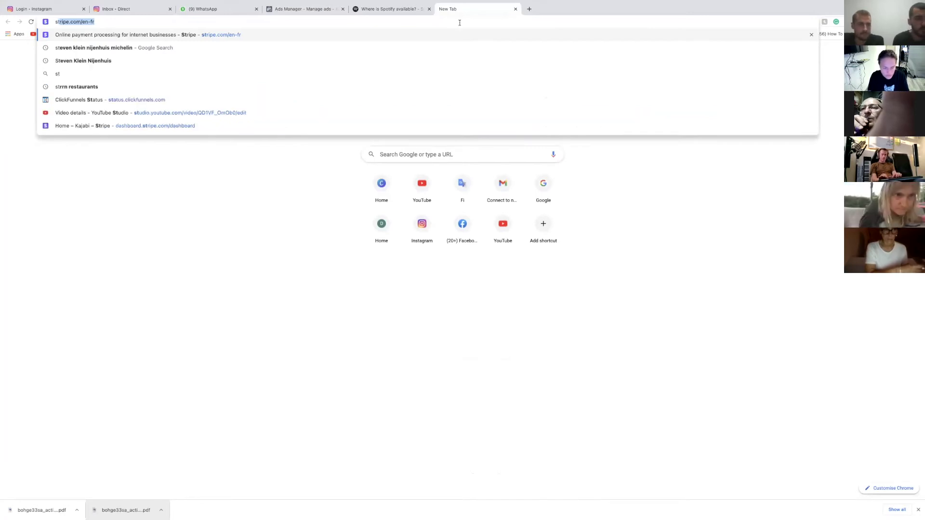
{"action": "key", "text": "BackSpace"}
{"action": "key", "text": "BackSpace"}
{"action": "type", "text": "chti"}
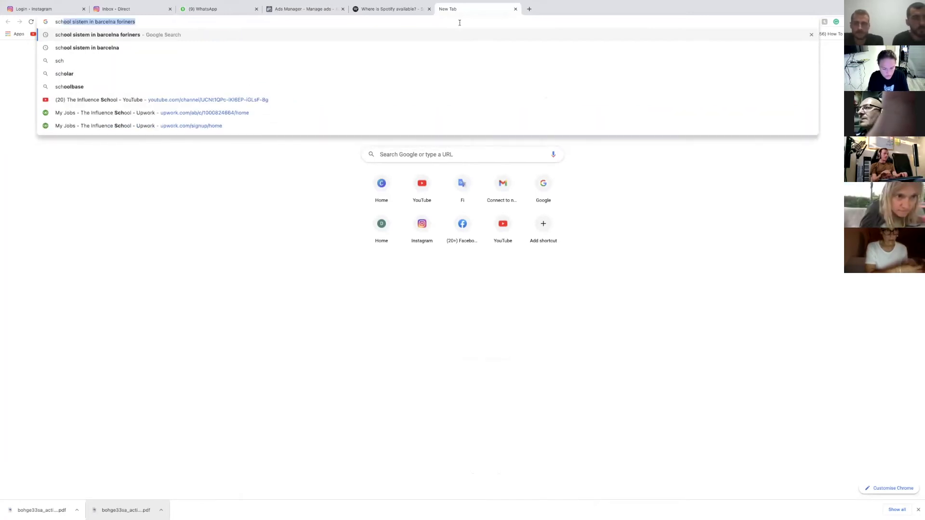
{"action": "key", "text": "BackSpace"}
{"action": "key", "text": "BackSpace"}
{"action": "key", "text": "BackSpace"}
{"action": "key", "text": "BackSpace"}
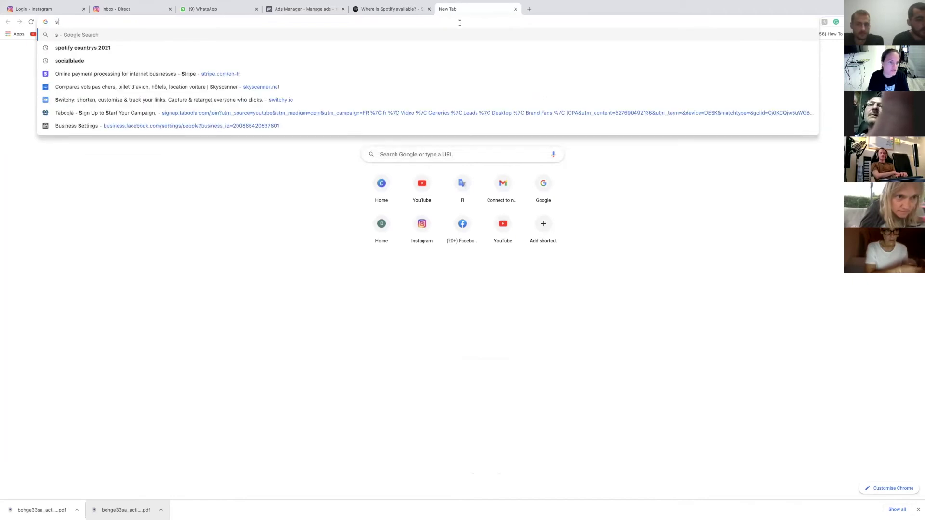
{"action": "left_click", "coordinate": [301, 101]}
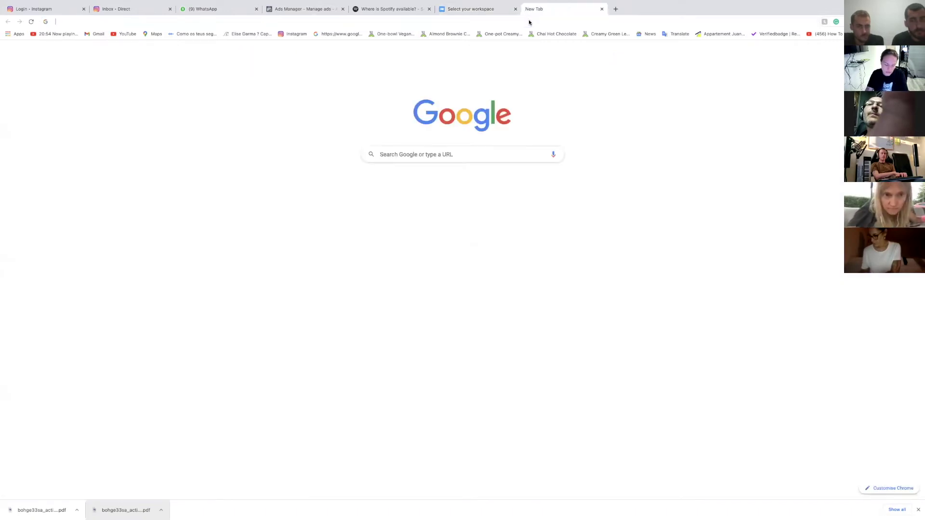
- Open the Bitly link management site, bitly.com, in another new browser tab
{"action": "type", "text": "bitly"}
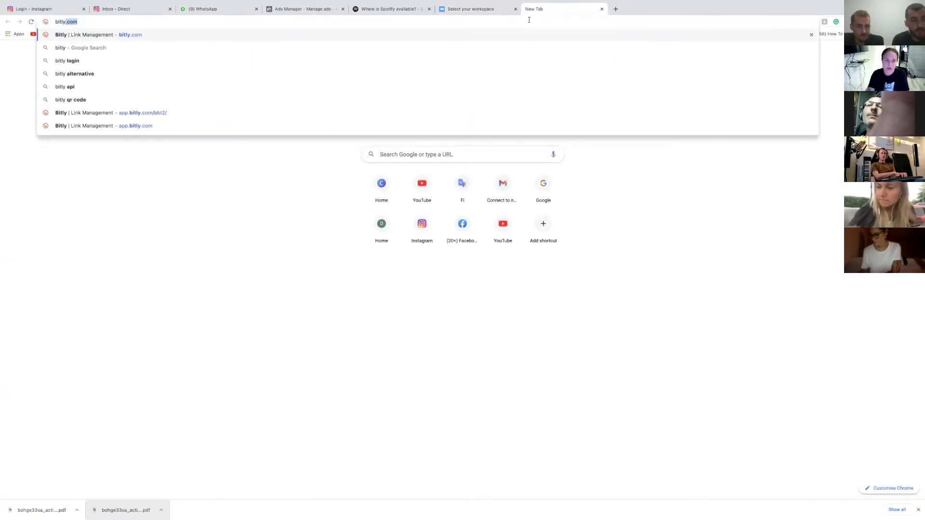
{"action": "key", "text": "Return"}
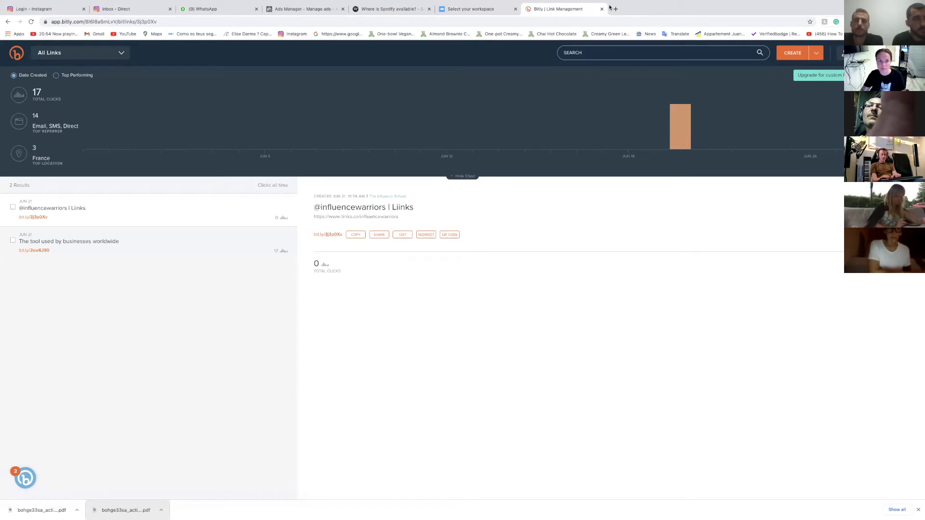
{"action": "left_click", "coordinate": [398, 10]}
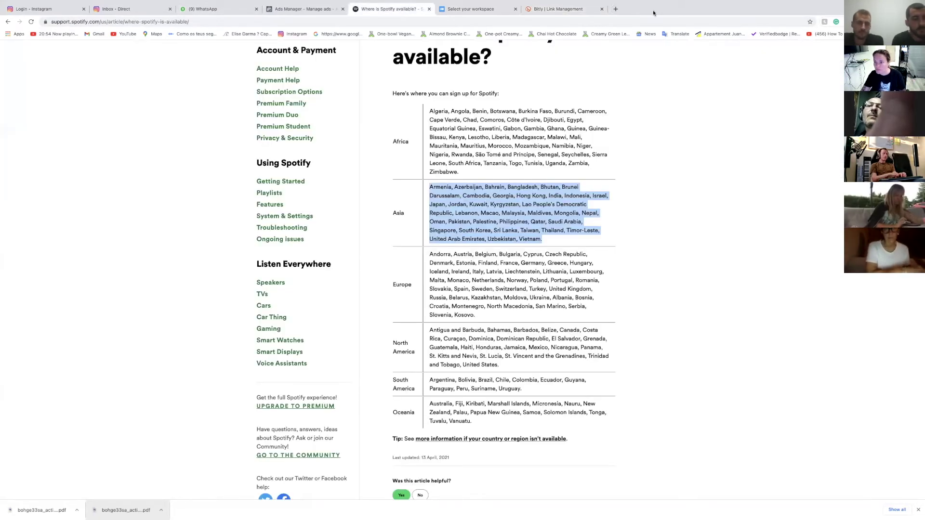
{"action": "left_click", "coordinate": [564, 11]}
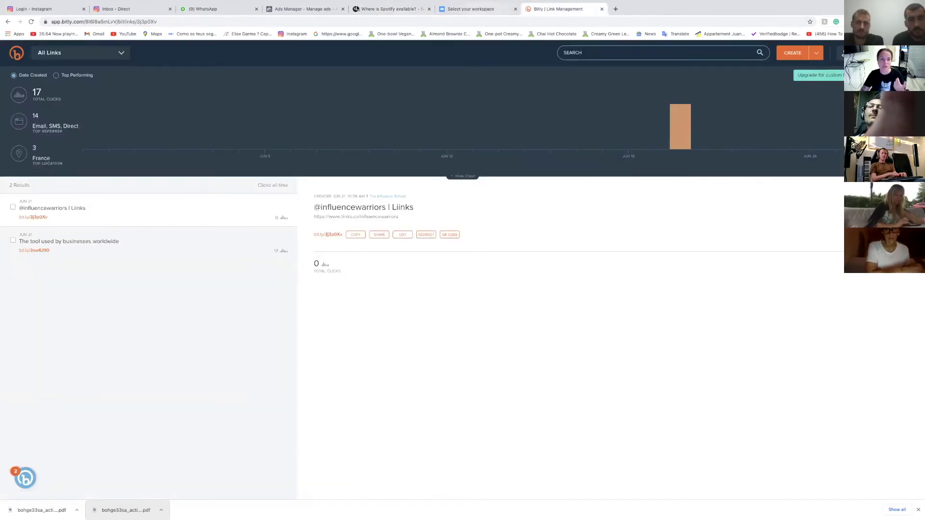
- Switch back to Ads Manager and set the ad's call to action to Listen Now
{"action": "left_click", "coordinate": [318, 9]}
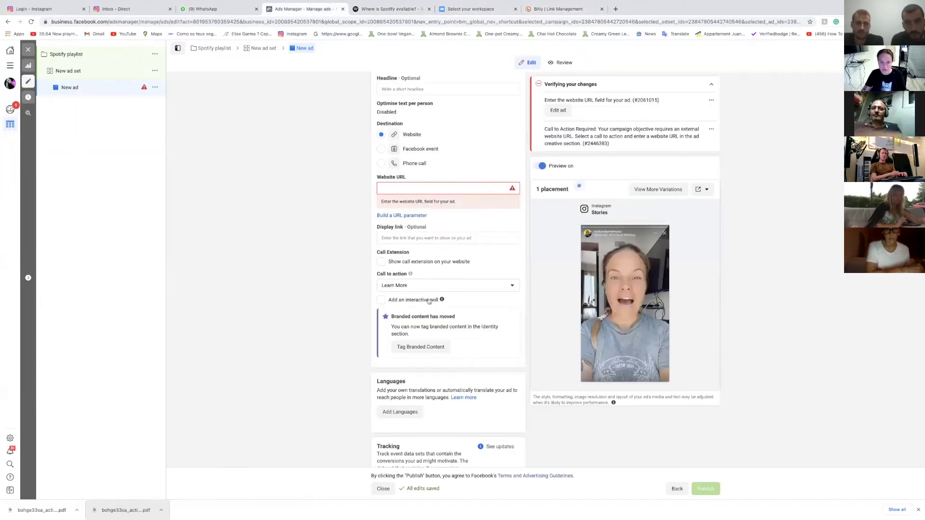
{"action": "left_click", "coordinate": [415, 238]}
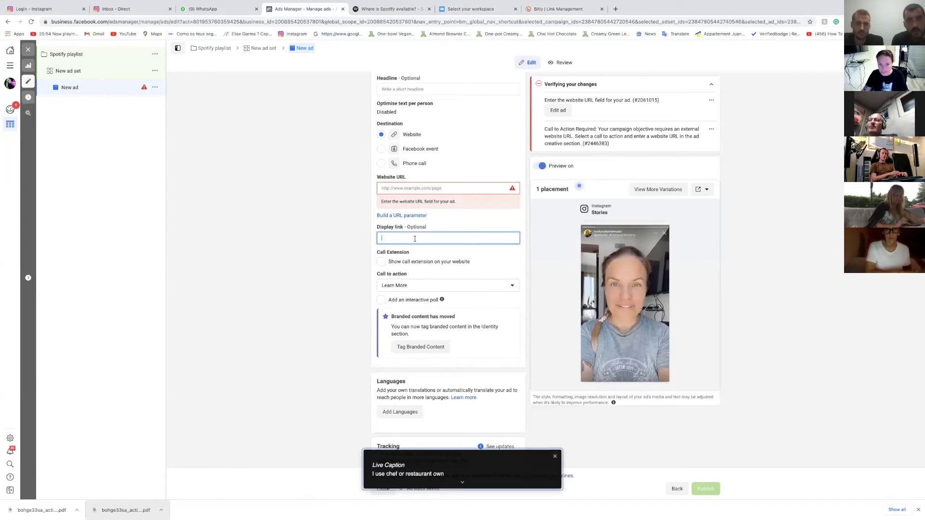
{"action": "left_click", "coordinate": [458, 286]}
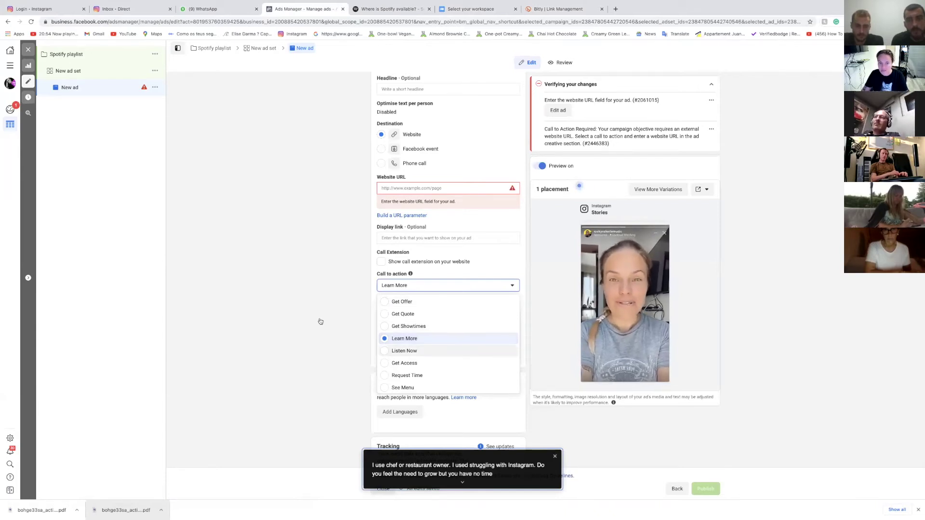
{"action": "key", "text": "Return"}
{"action": "scroll", "coordinate": [448, 260], "scroll_direction": "down", "scroll_amount": 2}
{"action": "left_click", "coordinate": [566, 8]}
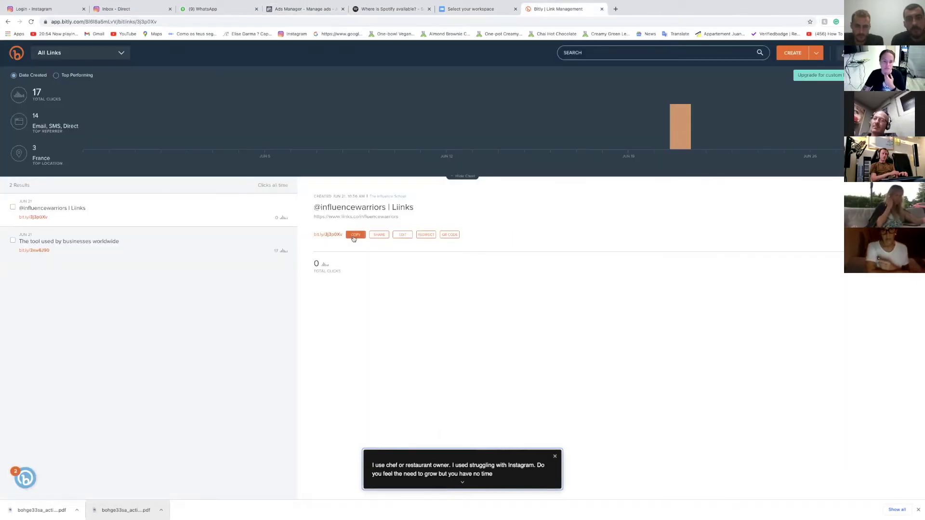
{"action": "left_click", "coordinate": [299, 8]}
{"action": "scroll", "coordinate": [429, 320], "scroll_direction": "down", "scroll_amount": 1}
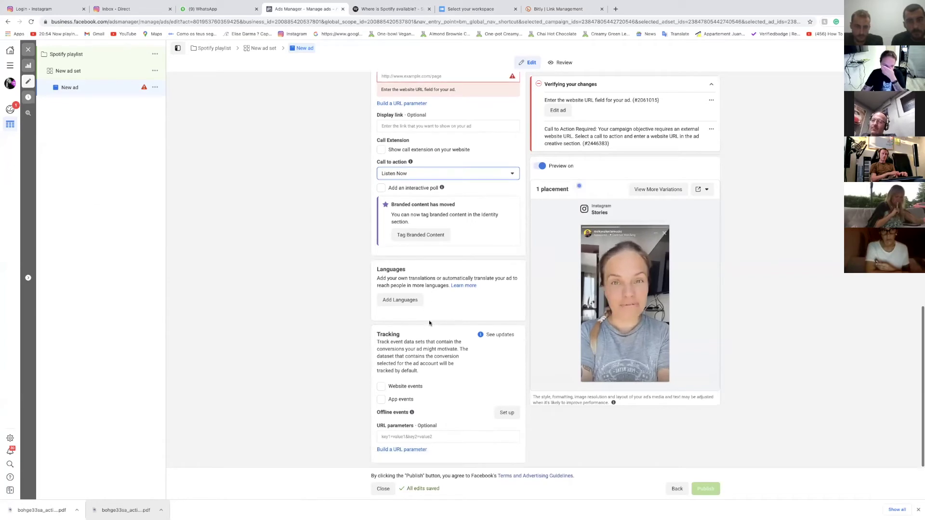
{"action": "left_click", "coordinate": [424, 126]}
{"action": "type", "text": "https://bit.ly/3j3p0Xv"}
{"action": "left_click", "coordinate": [602, 440]}
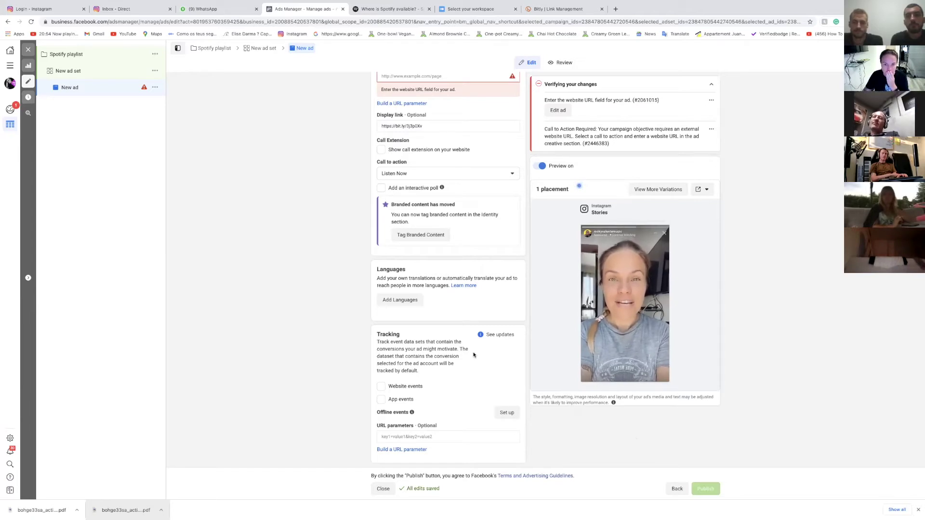
{"action": "scroll", "coordinate": [476, 312], "scroll_direction": "up", "scroll_amount": 5}
{"action": "left_click", "coordinate": [458, 311]}
{"action": "type", "text": "https://bit.ly/3j3p0Xv"}
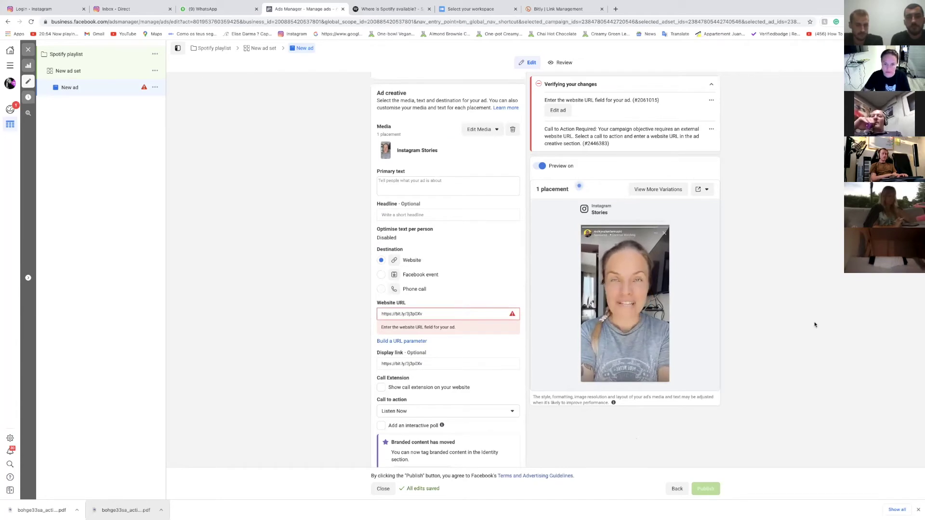
- Review the completed ad settings and close the ad editor without publishing
{"action": "scroll", "coordinate": [747, 337], "scroll_direction": "down", "scroll_amount": 4}
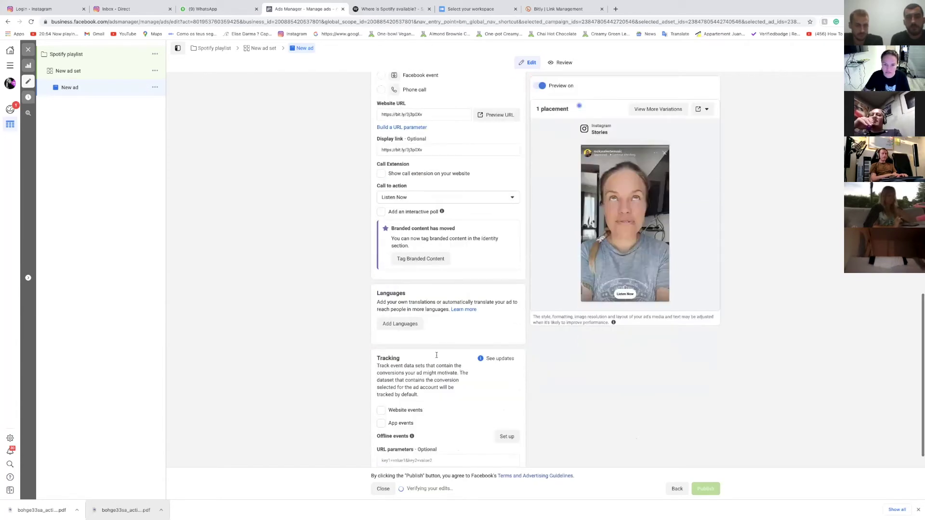
{"action": "scroll", "coordinate": [437, 355], "scroll_direction": "up", "scroll_amount": 10}
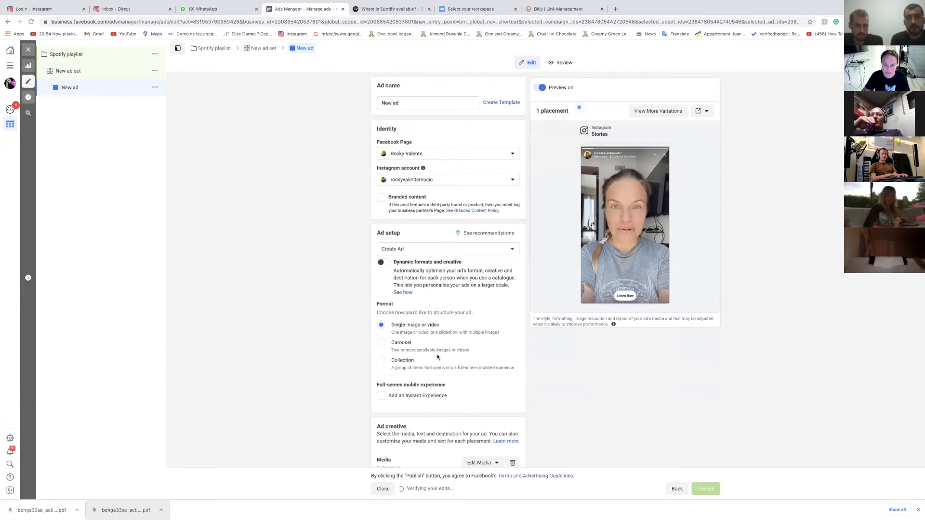
{"action": "scroll", "coordinate": [437, 356], "scroll_direction": "down", "scroll_amount": 10}
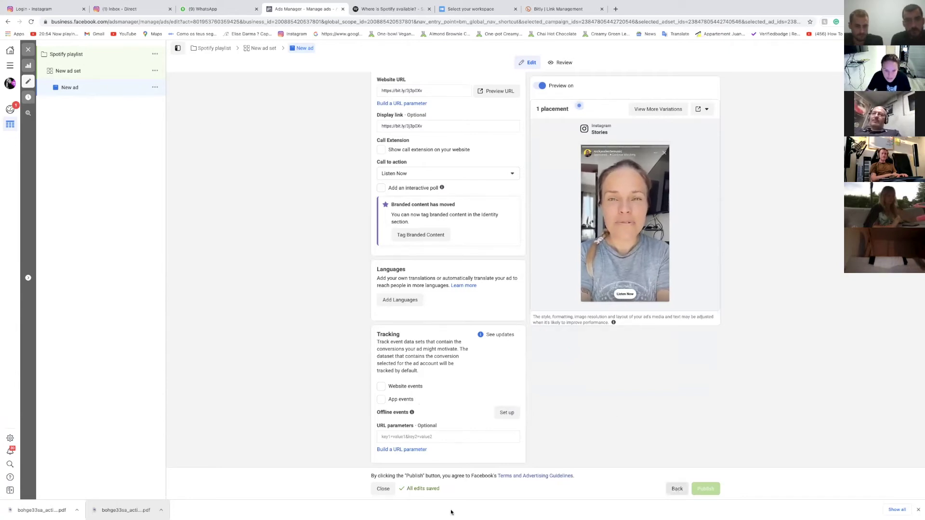
{"action": "left_click", "coordinate": [382, 488]}
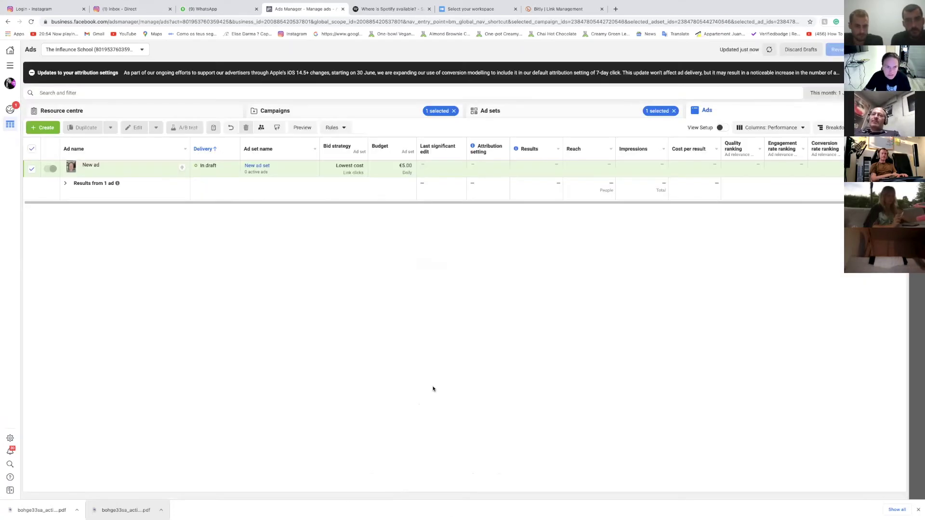